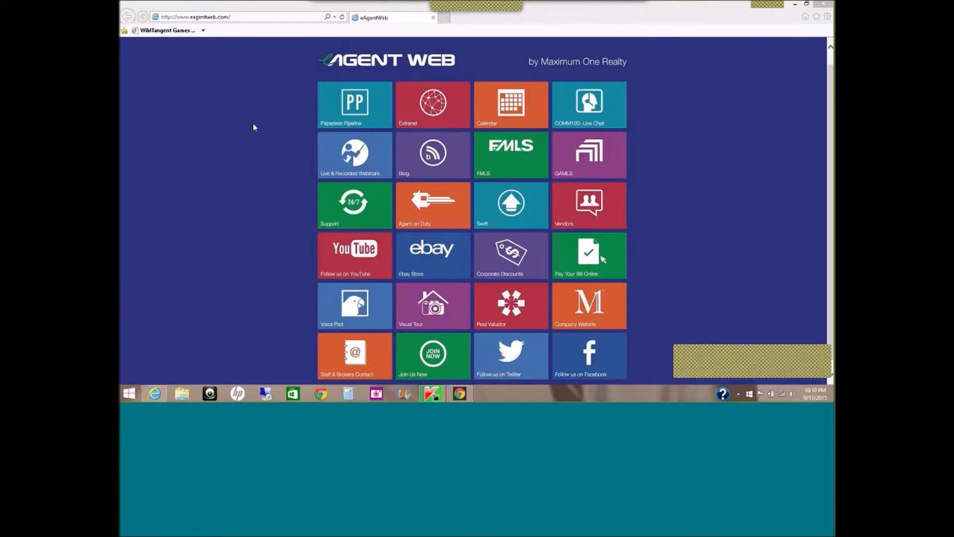
# Open the Extranet tile and log in to WOLFconnect with the agent's username and password.
pyautogui.click(410, 109)
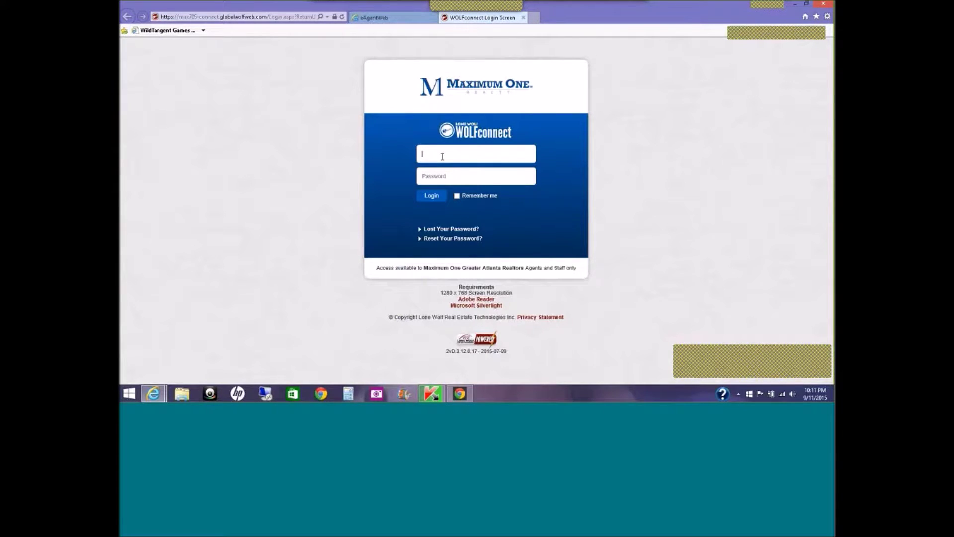
pyautogui.write('eb')
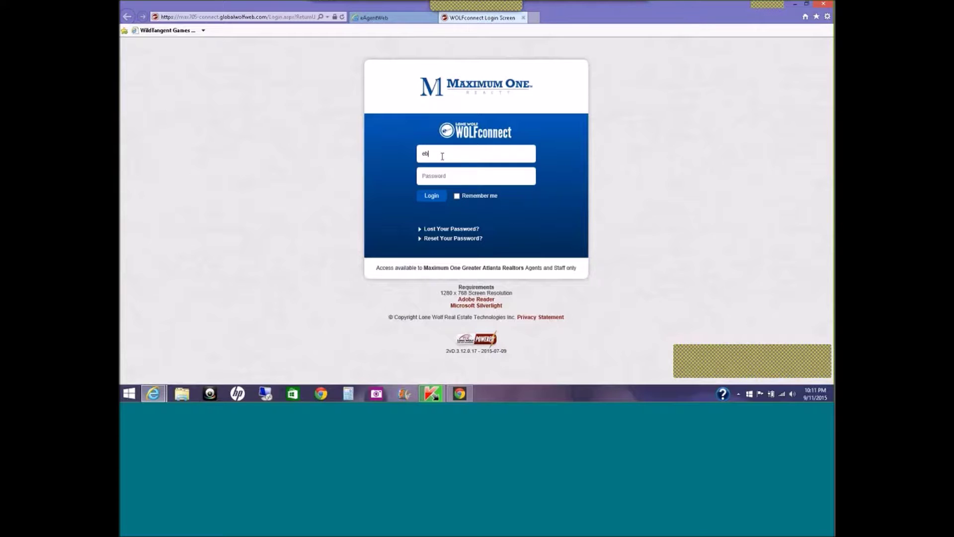
pyautogui.write('unny1')
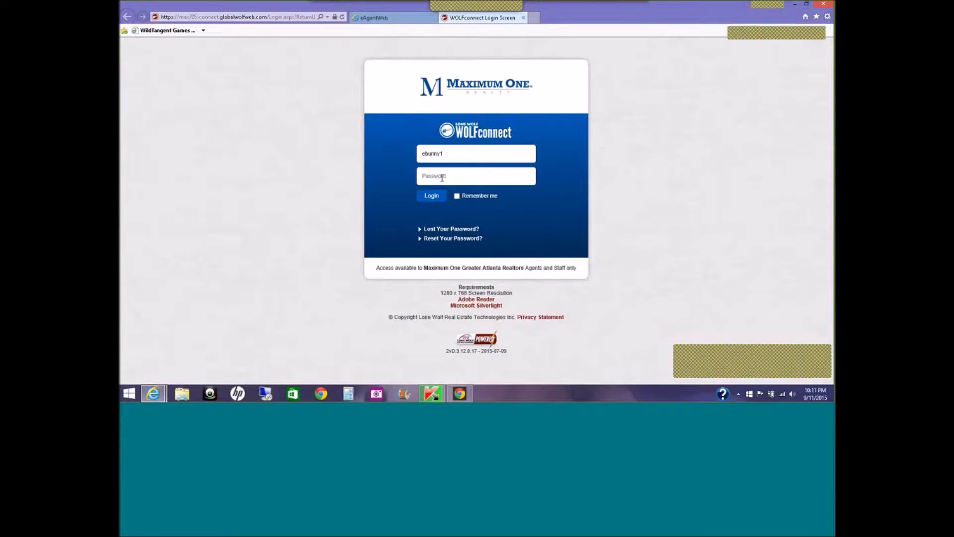
pyautogui.click(442, 177)
pyautogui.write('••')
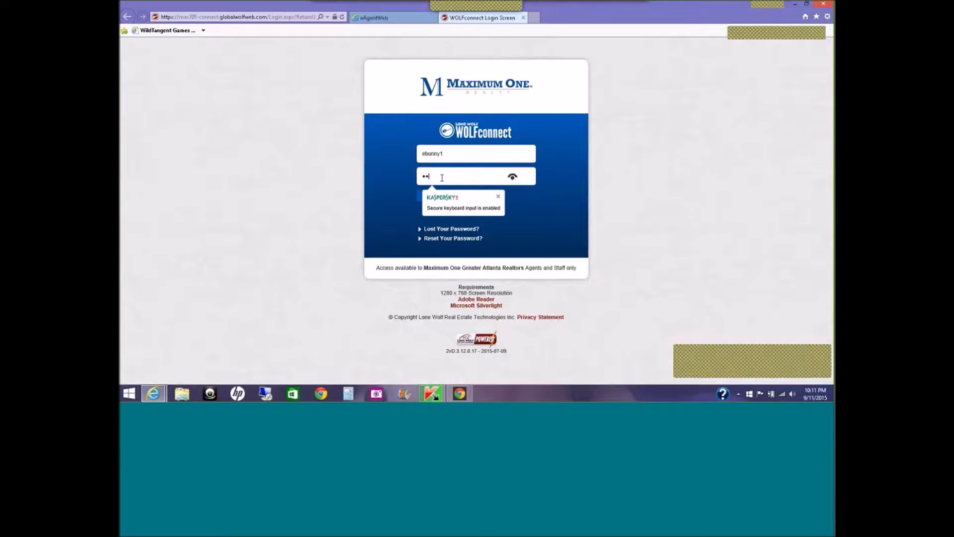
pyautogui.write('•••••')
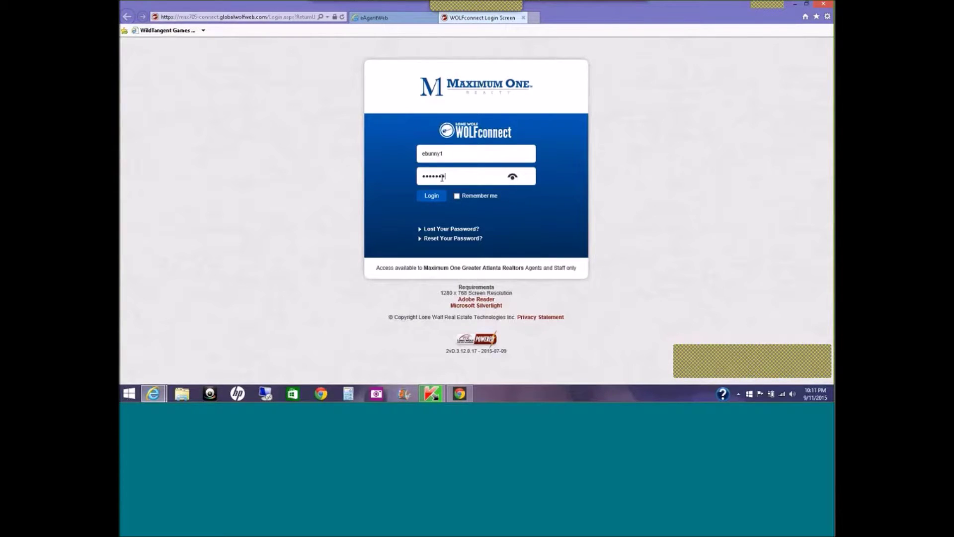
pyautogui.write('•')
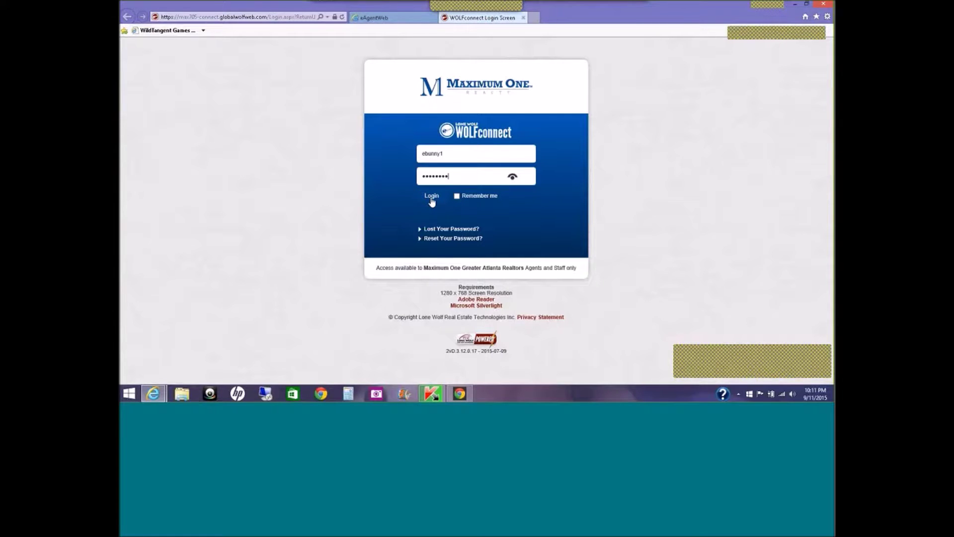
pyautogui.click(431, 197)
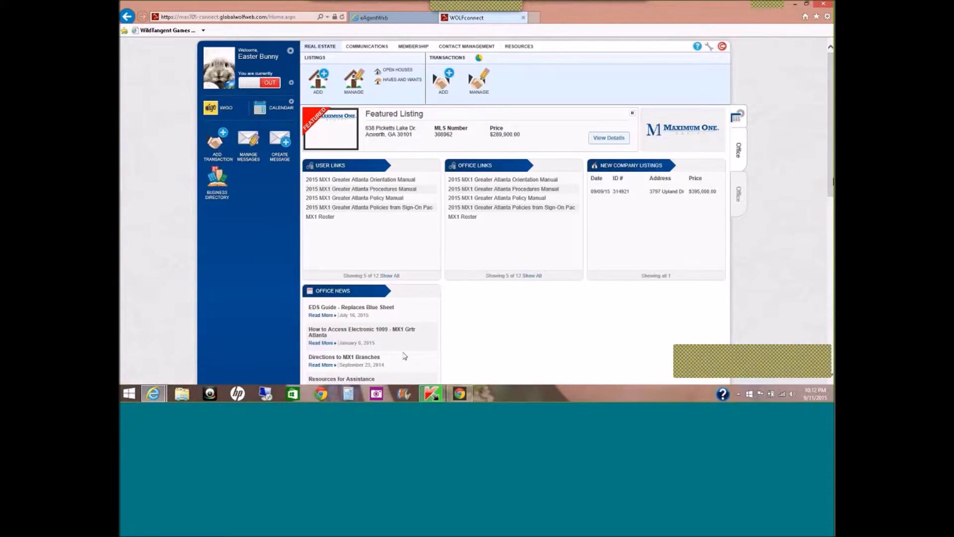
# Scroll down the home dashboard to review Office News and Special Days, then return to the top.
pyautogui.scroll(-3, 405, 356)
pyautogui.scroll(-5, 514, 210)
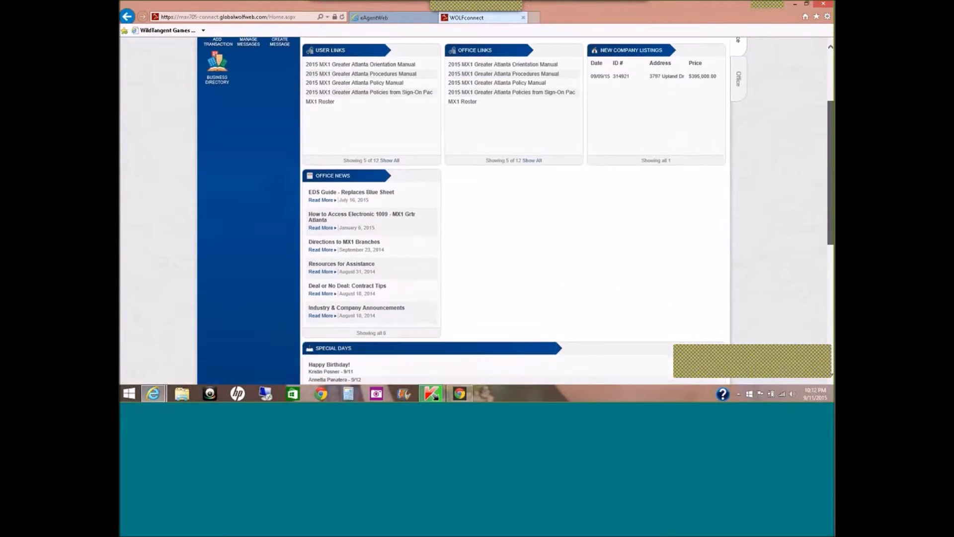
pyautogui.scroll(-5, 515, 209)
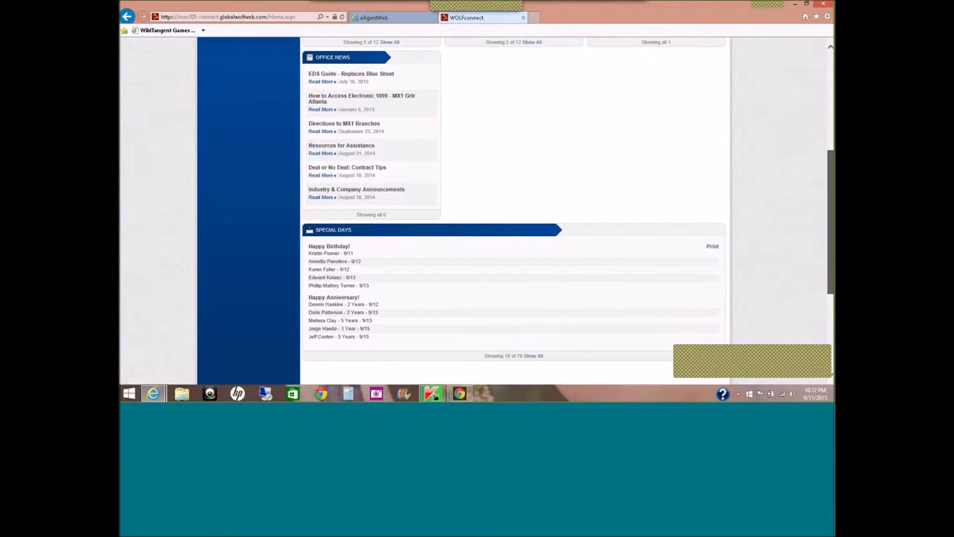
pyautogui.scroll(1, 514, 209)
pyautogui.scroll(9, 833, 232)
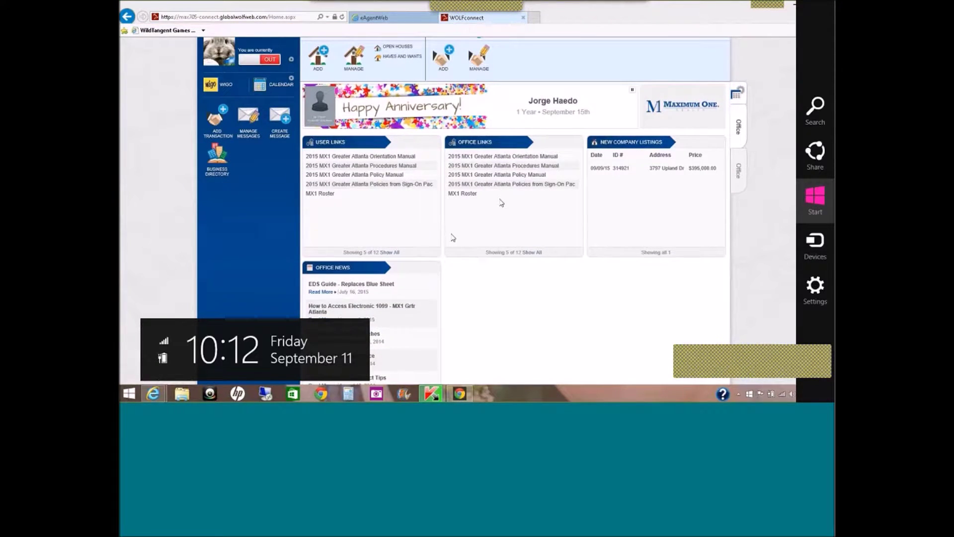
pyautogui.click(529, 339)
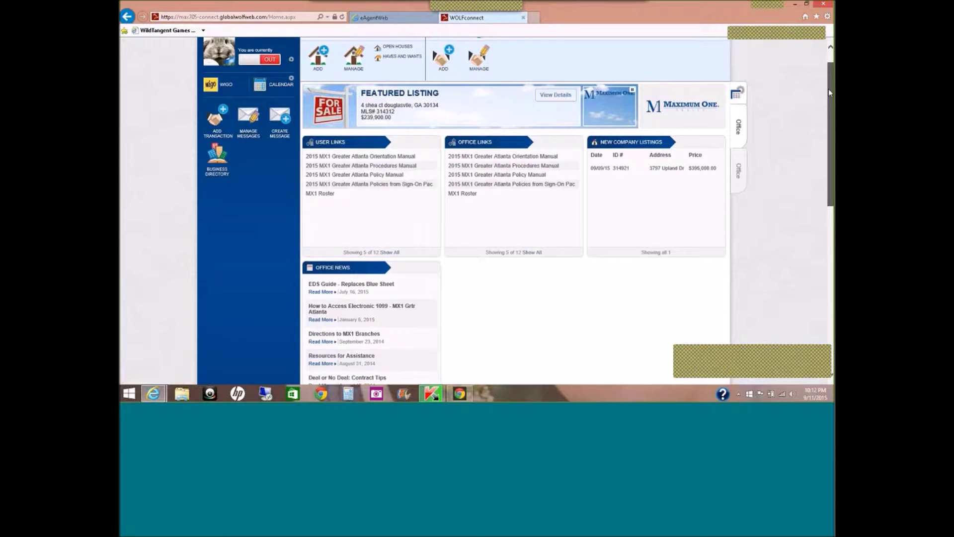
pyautogui.moveTo(828, 89); pyautogui.dragTo(828, 64)
pyautogui.moveTo(833, 3)
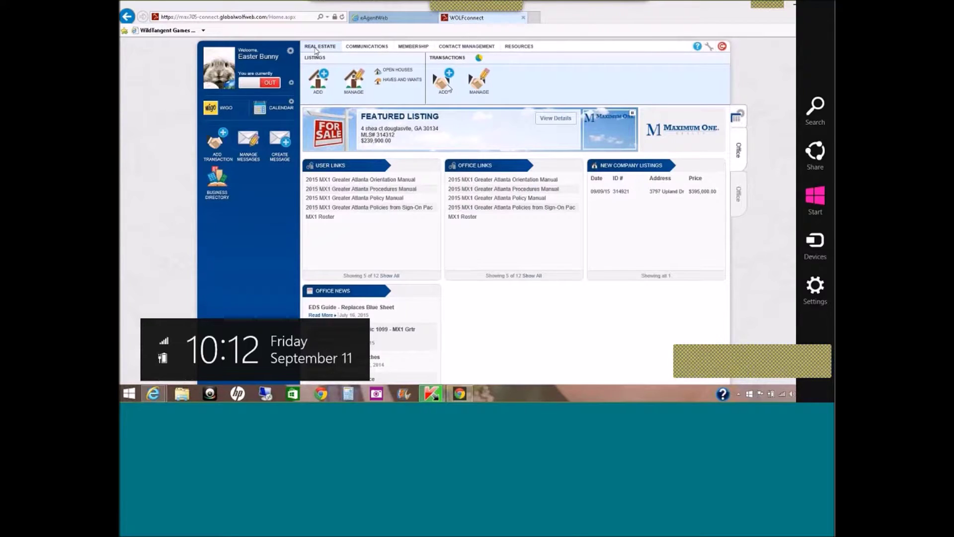
pyautogui.click(555, 85)
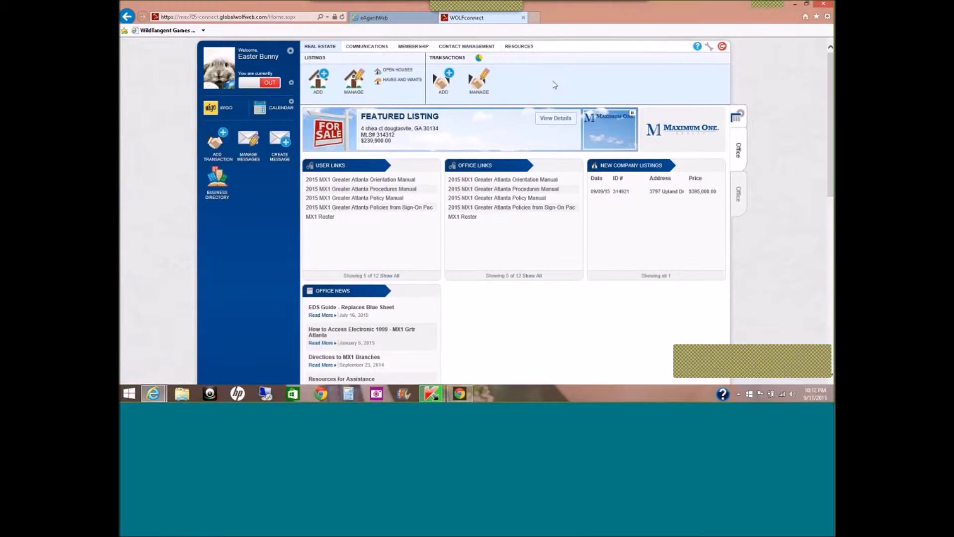
pyautogui.click(376, 50)
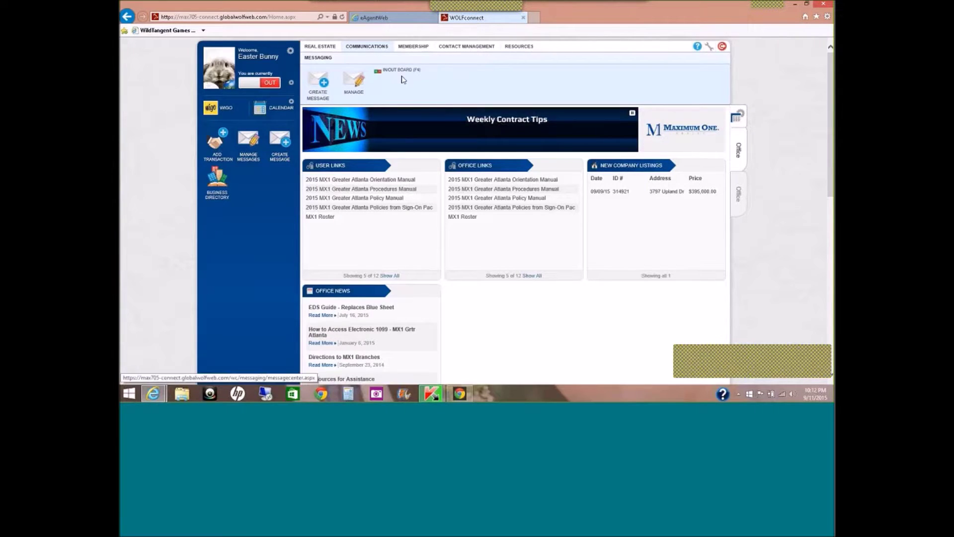
pyautogui.click(426, 51)
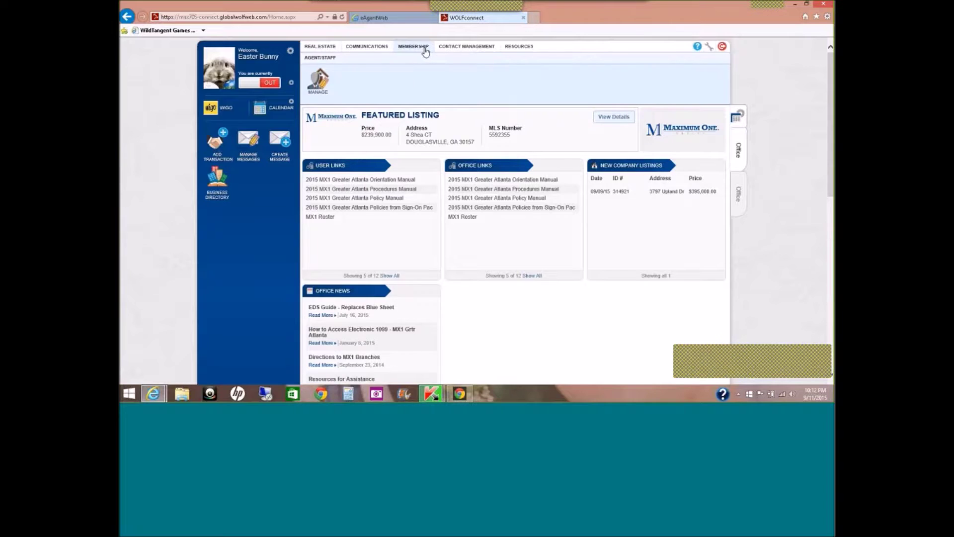
pyautogui.click(456, 50)
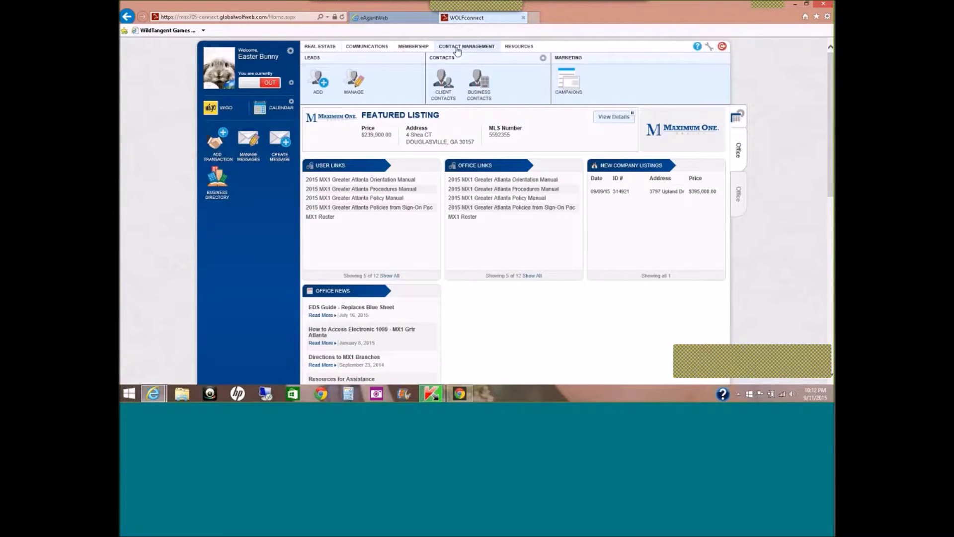
pyautogui.click(515, 49)
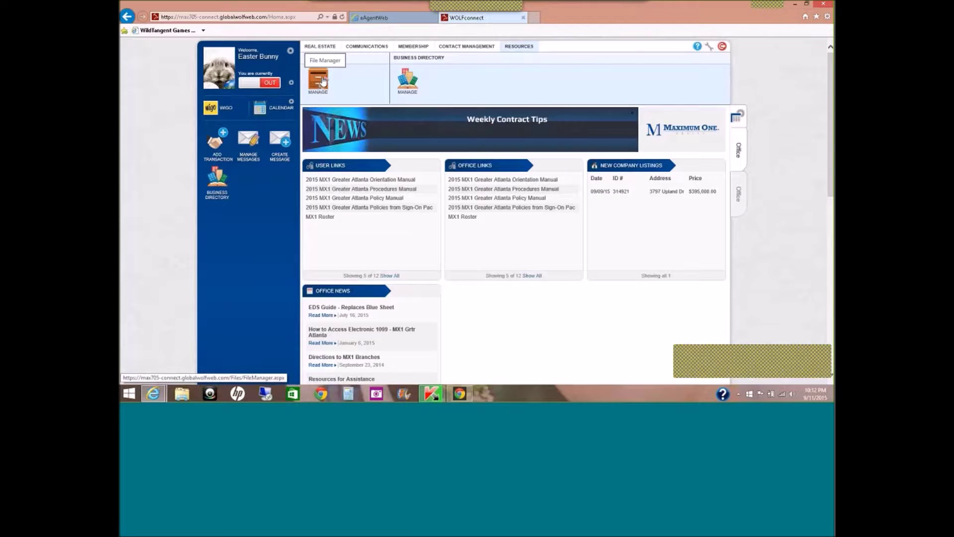
pyautogui.click(324, 48)
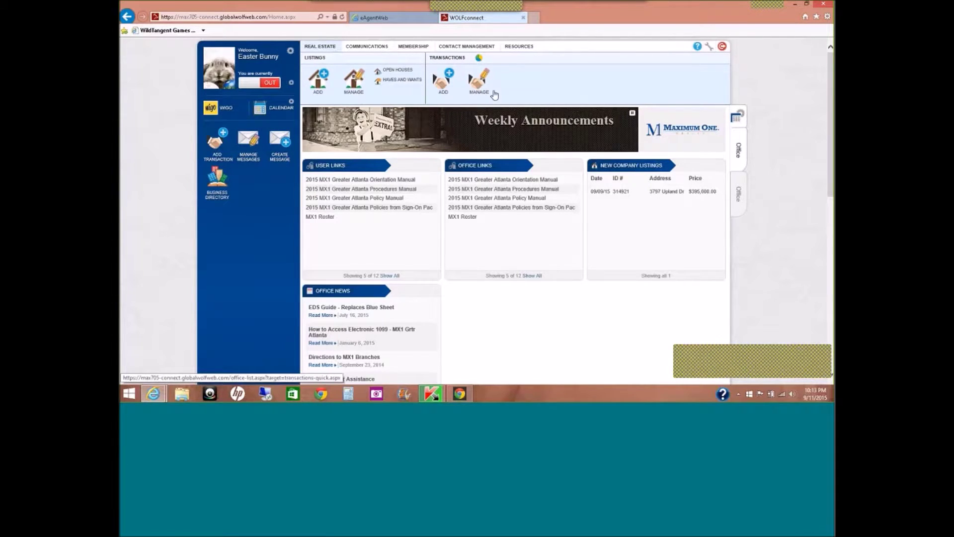
# Add a new transaction and place the cursor in its MLS # field.
pyautogui.click(446, 87)
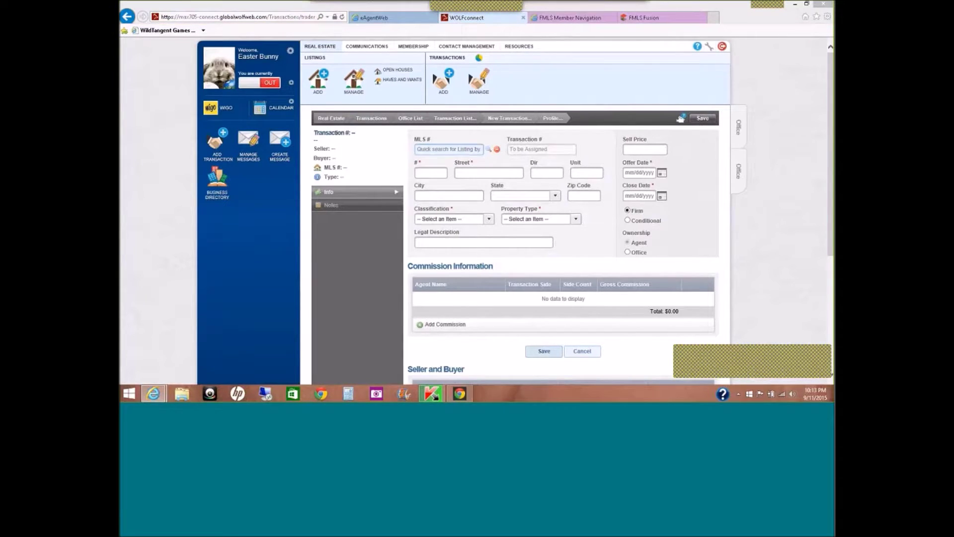
pyautogui.click(470, 148)
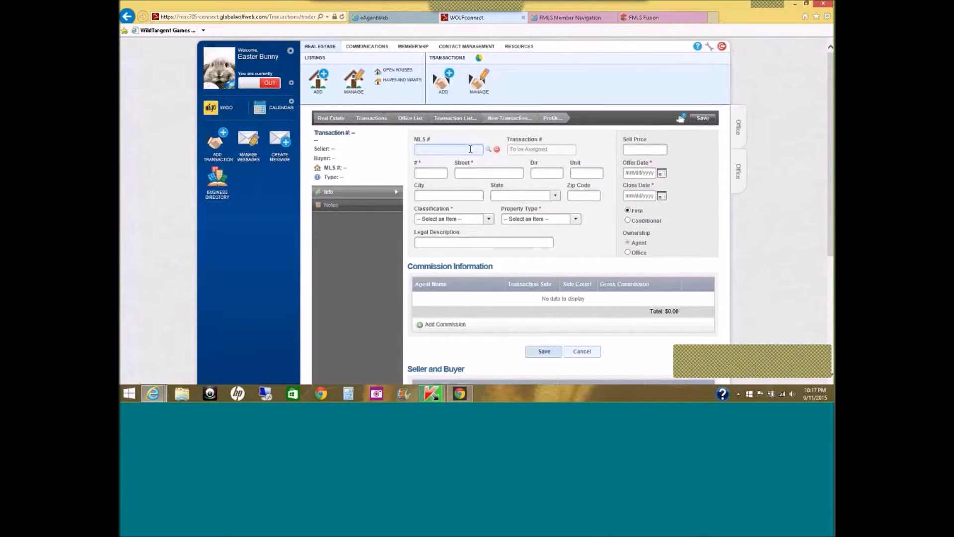
# Enter 5551213 as the MLS number, correcting the mistyped last digit.
pyautogui.write('5551212')
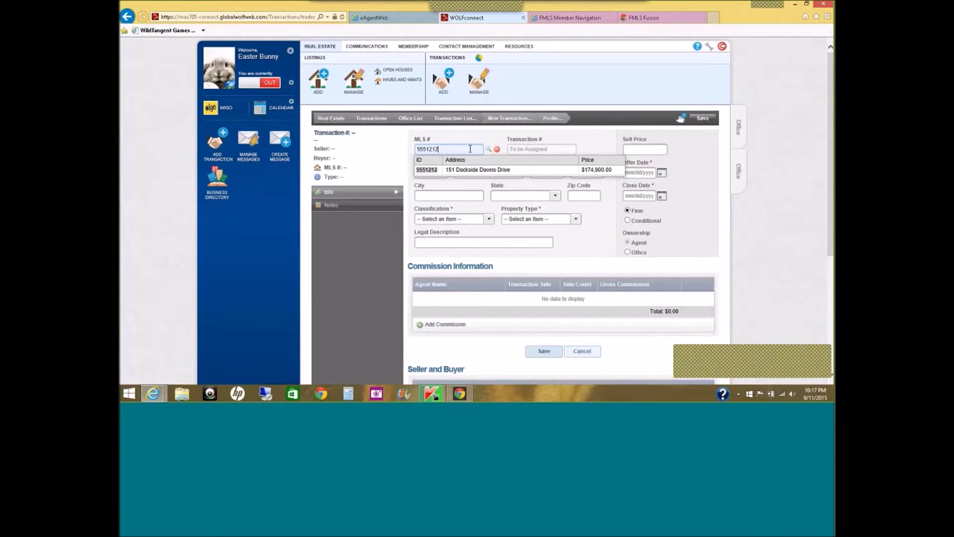
pyautogui.press('BackSpace')
pyautogui.write('3')
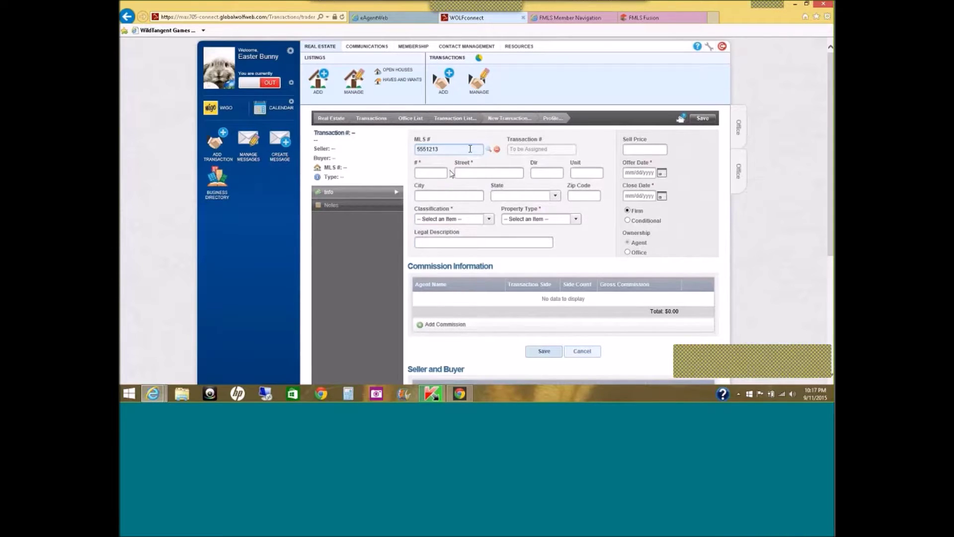
pyautogui.click(439, 172)
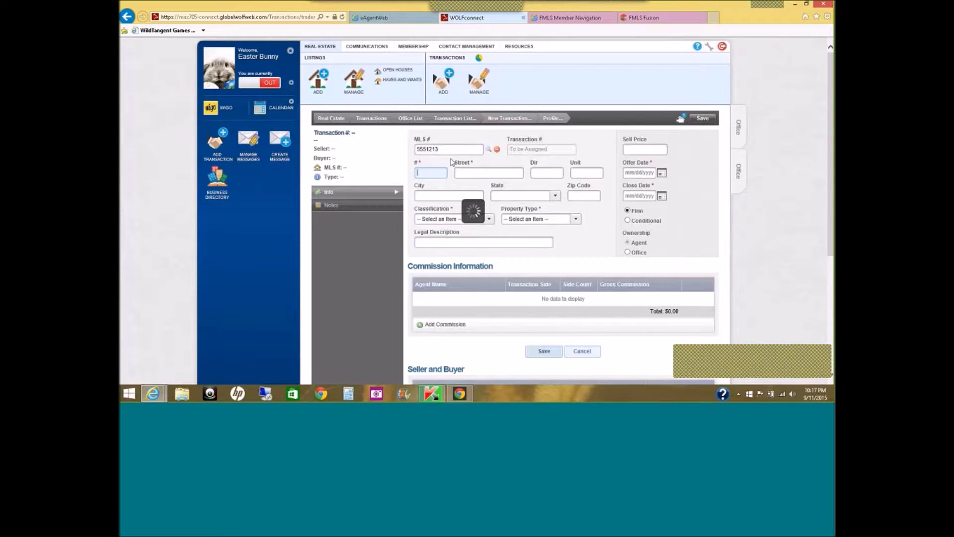
pyautogui.click(451, 150)
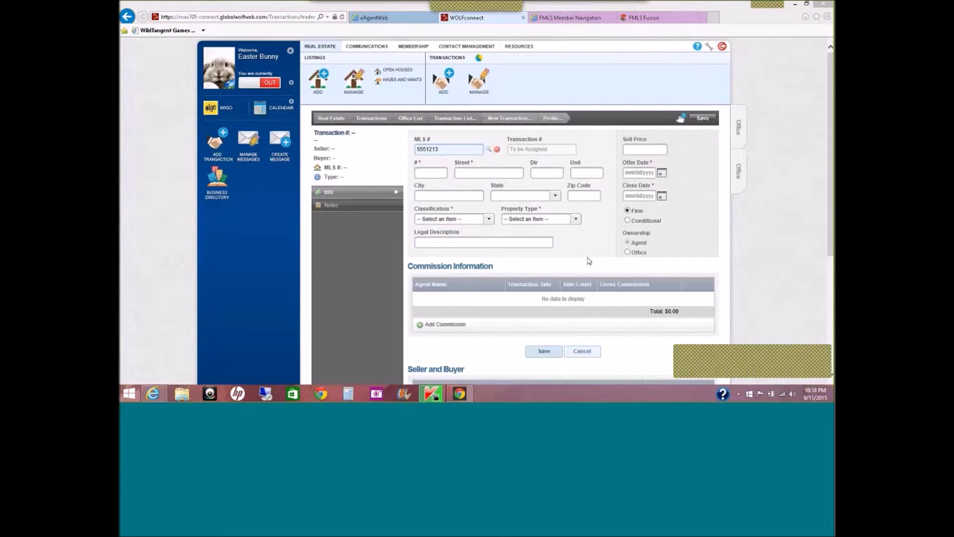
pyautogui.click(436, 173)
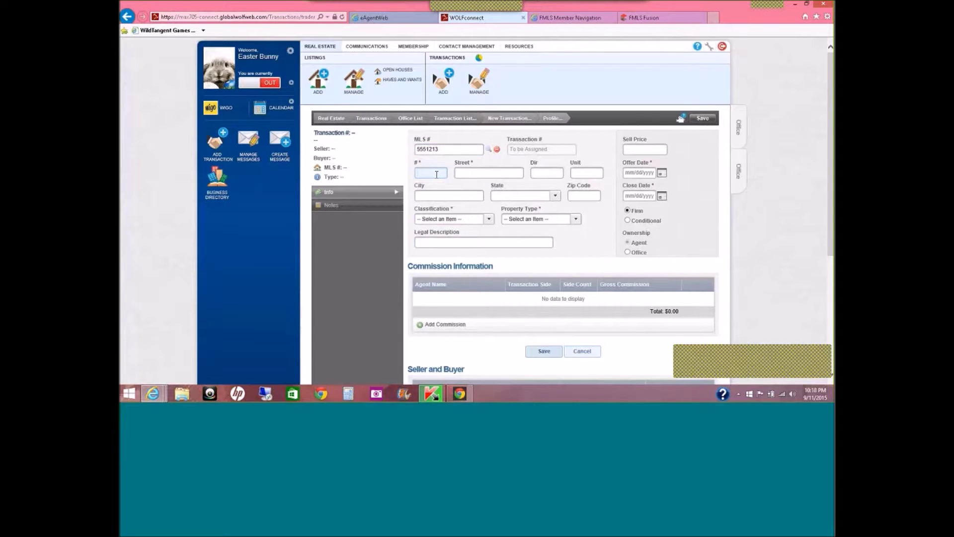
pyautogui.write('123')
pyautogui.press('Tab')
pyautogui.write('Lucky Lane')
pyautogui.press('Tab')
pyautogui.press('Tab')
pyautogui.press('Tab')
pyautogui.write('Powder ')
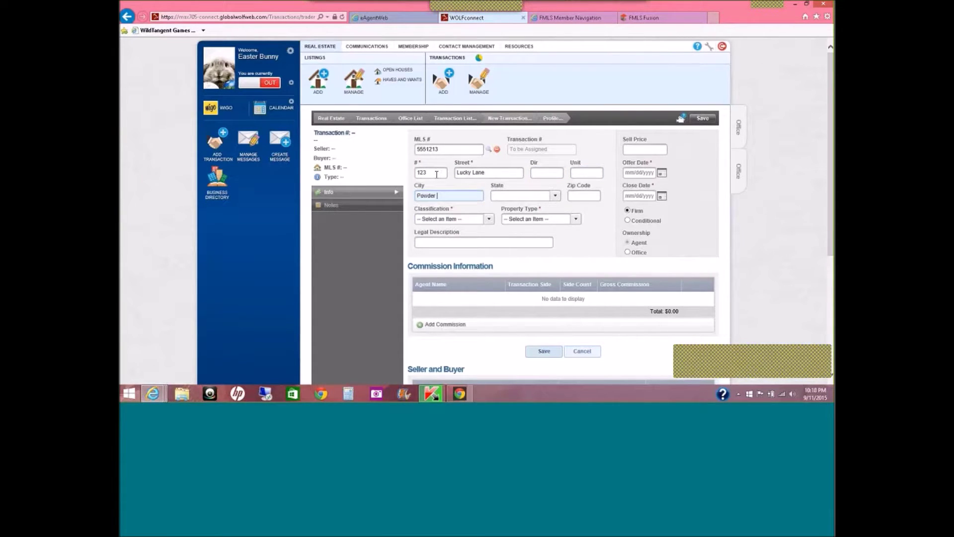
pyautogui.write('Springs')
pyautogui.press('Tab')
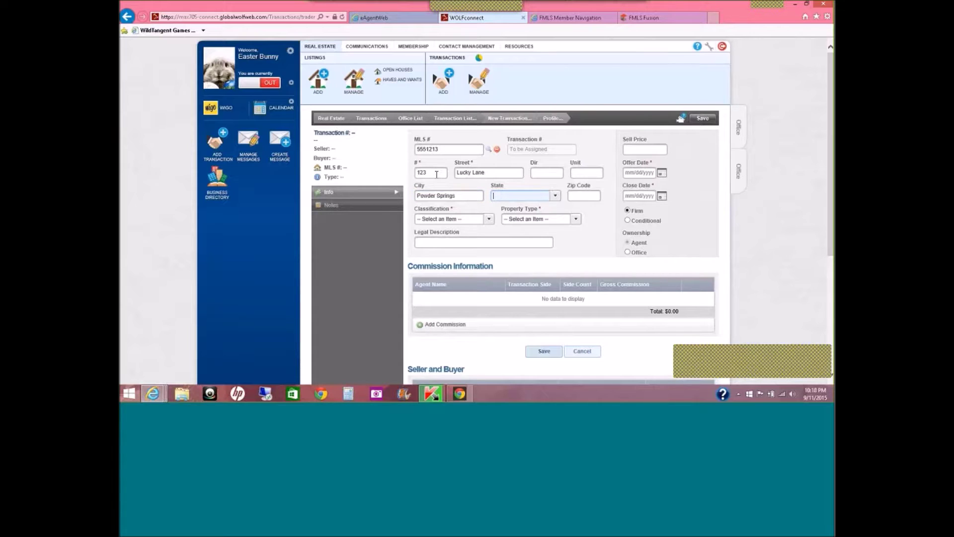
pyautogui.write('G')
pyautogui.press('Tab')
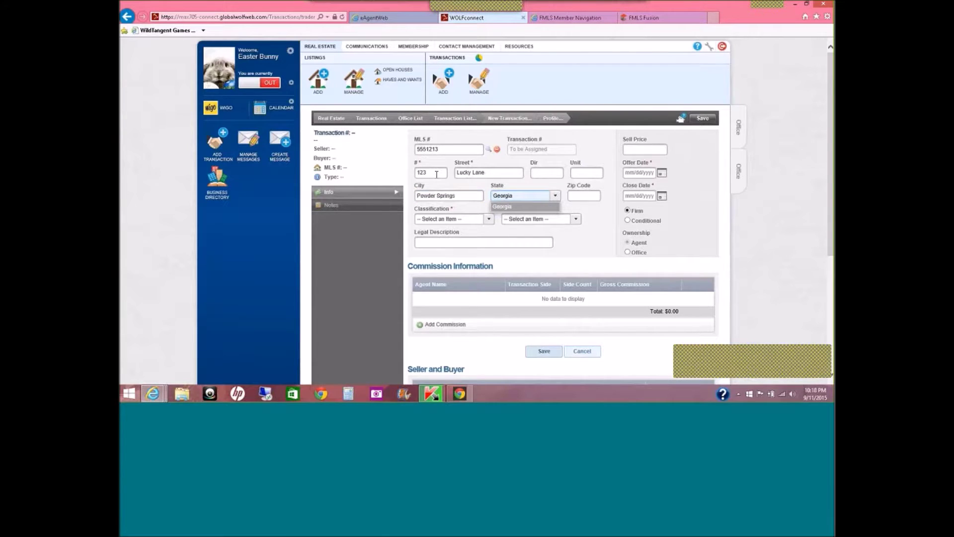
pyautogui.press('Tab')
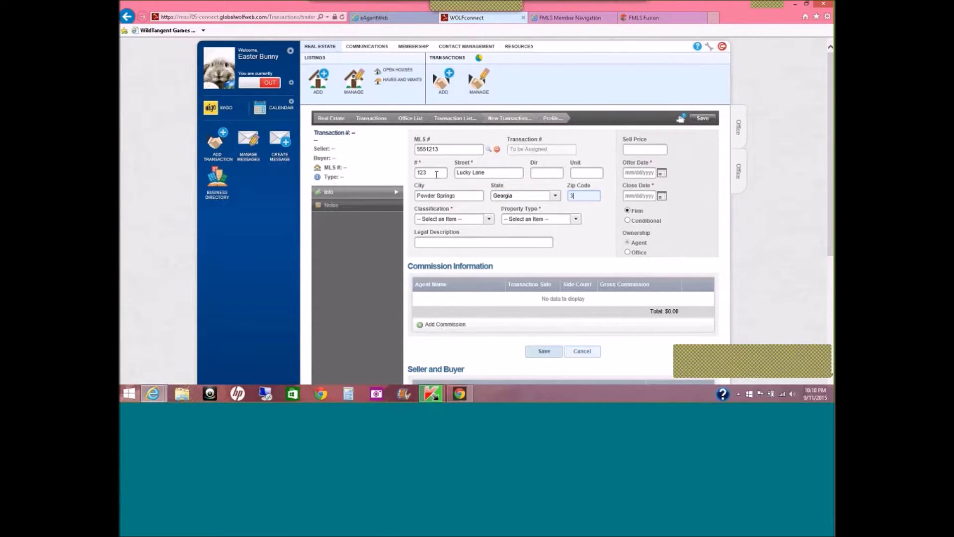
pyautogui.write('30127')
pyautogui.click(489, 219)
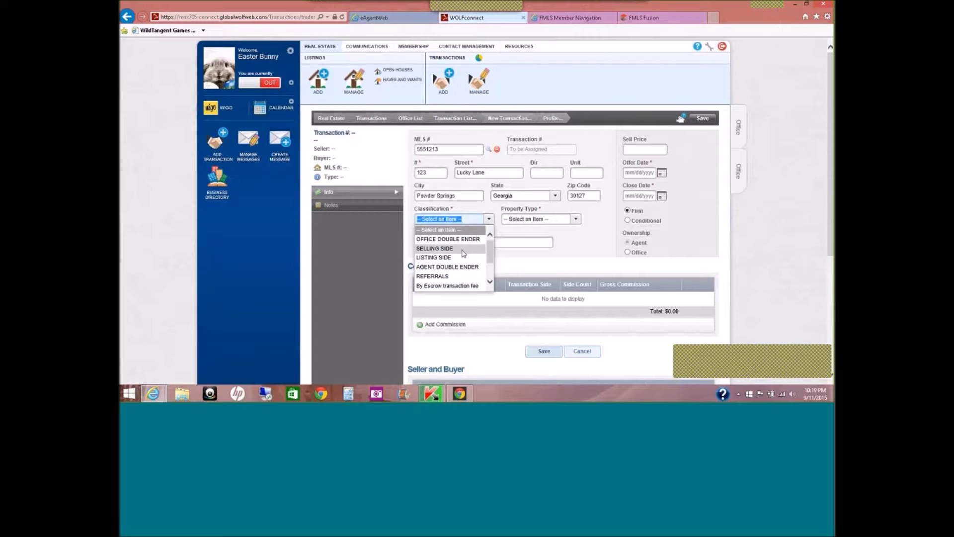
# Set classification to SELLING SIDE, property type RESIDENTIAL, and sell price 200000.
pyautogui.click(462, 249)
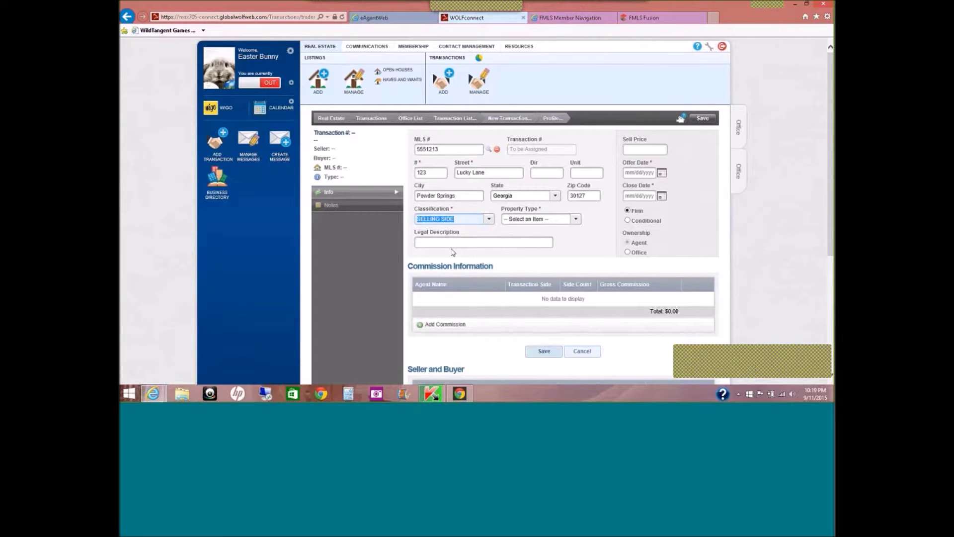
pyautogui.click(575, 219)
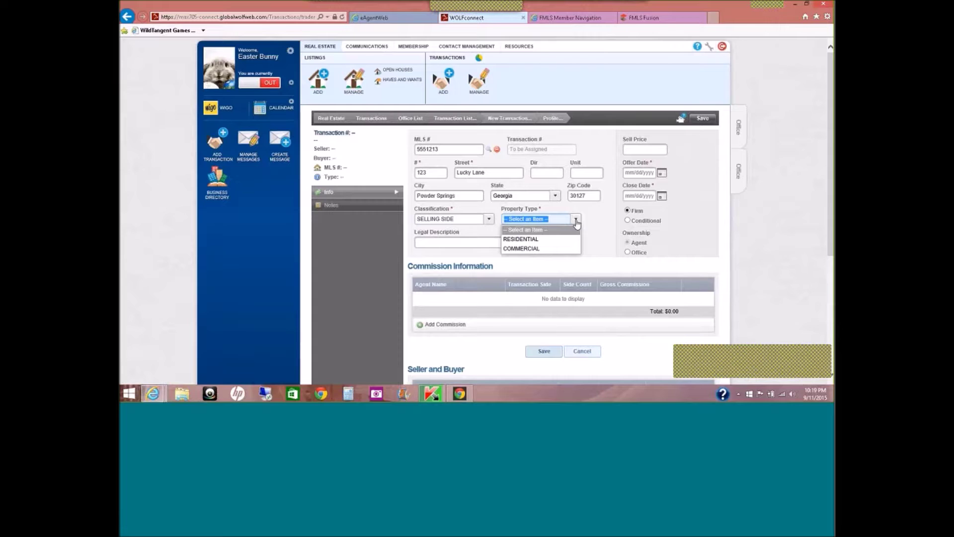
pyautogui.click(542, 240)
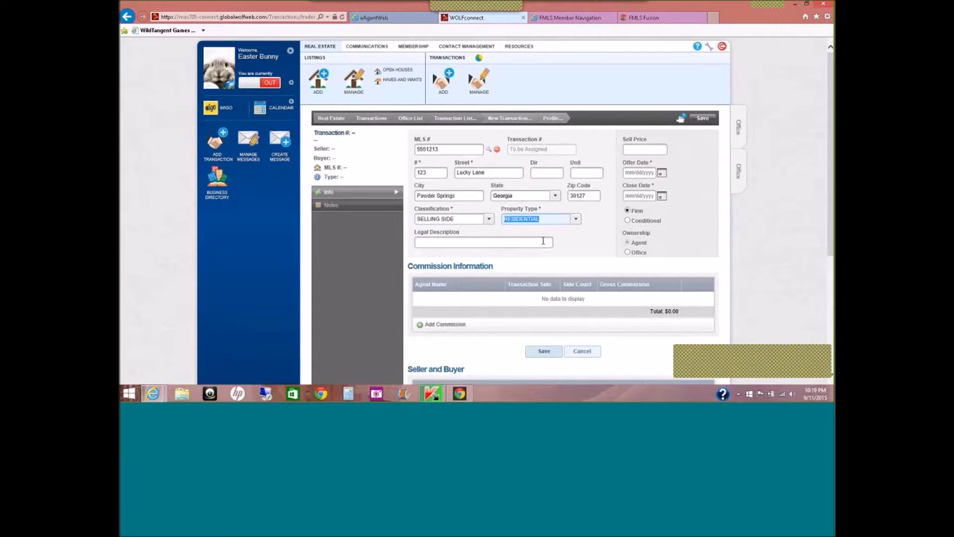
pyautogui.click(660, 148)
pyautogui.click(661, 148)
pyautogui.write('2')
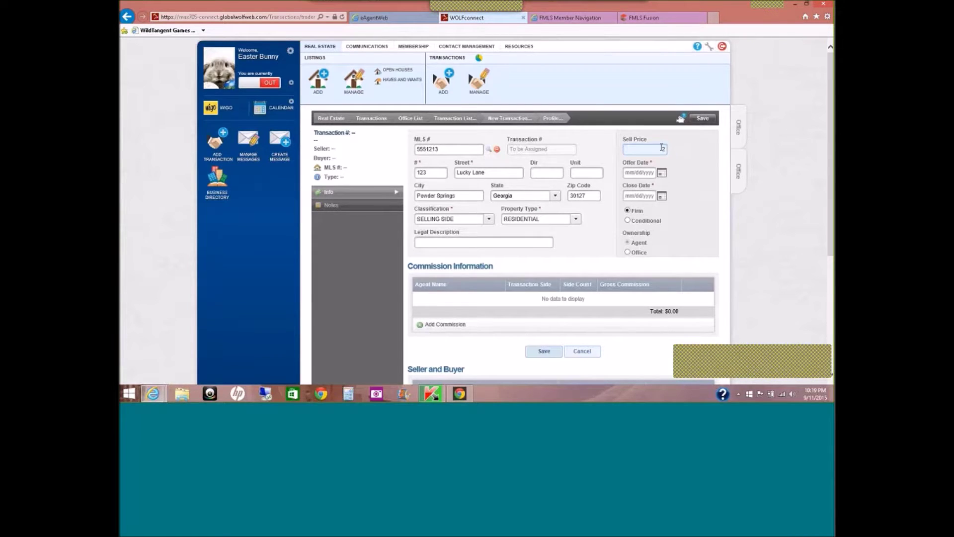
pyautogui.write('00')
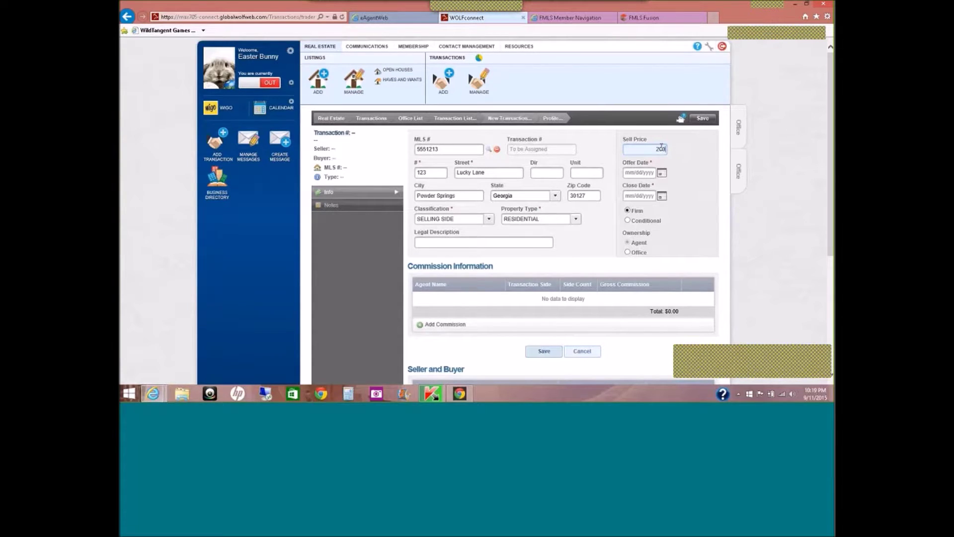
pyautogui.write('000')
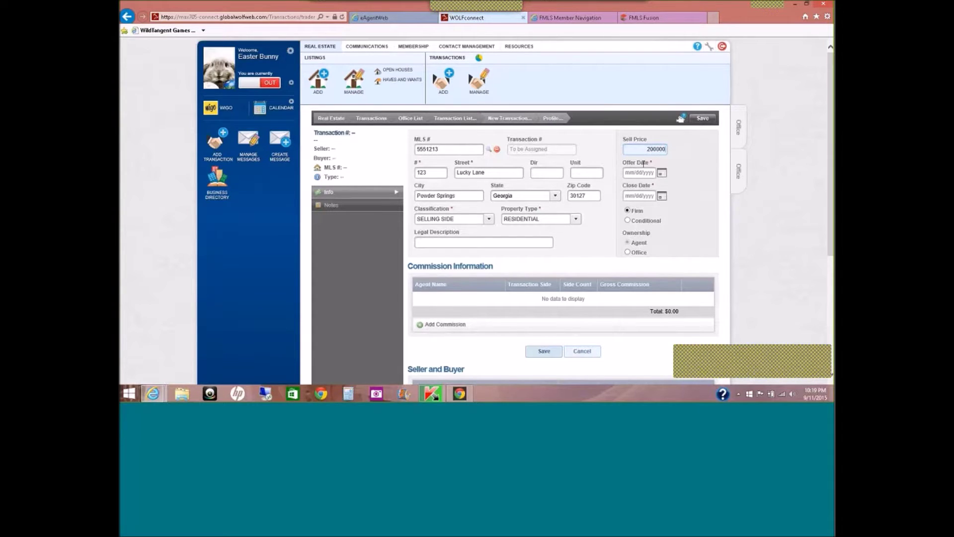
# Set the offer date to 09/11/2015 and the close date to 11/20/2015.
pyautogui.click(661, 172)
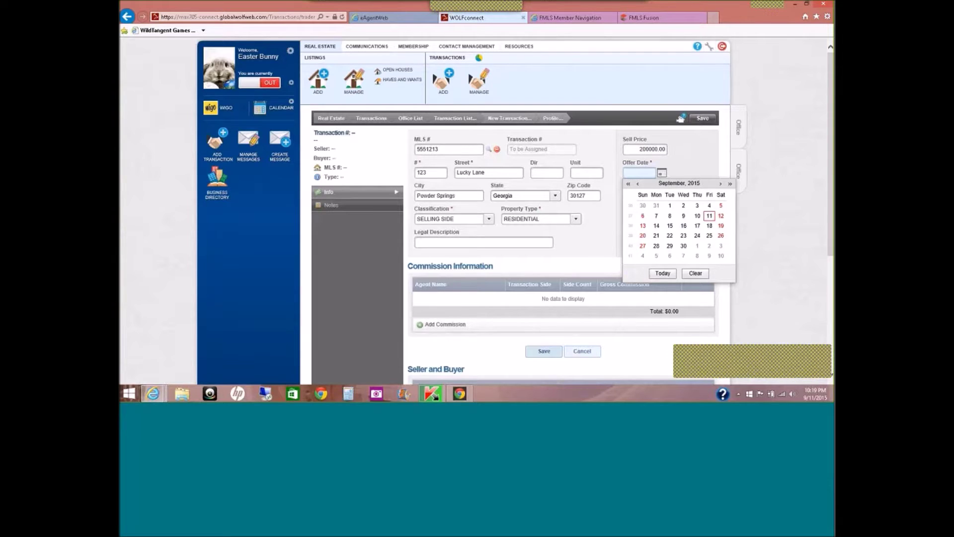
pyautogui.click(709, 216)
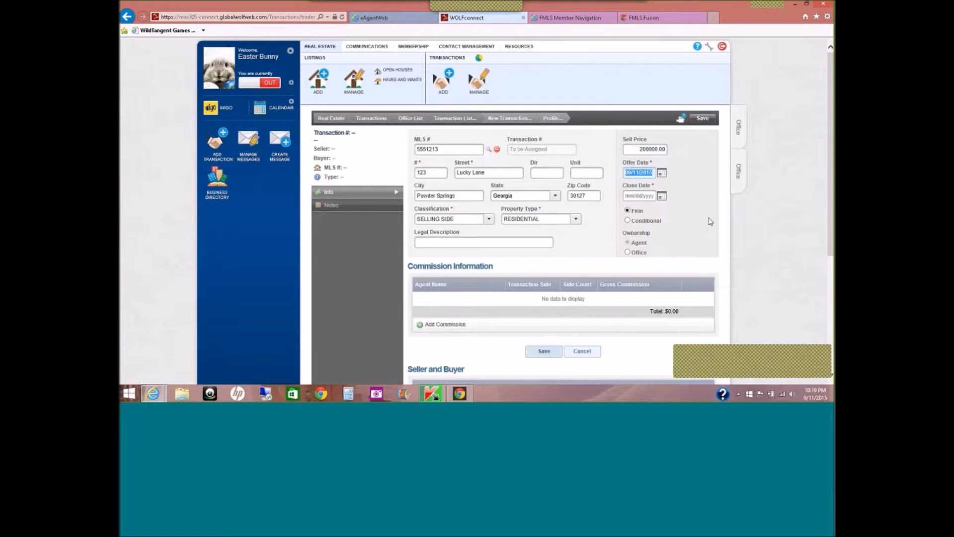
pyautogui.click(662, 197)
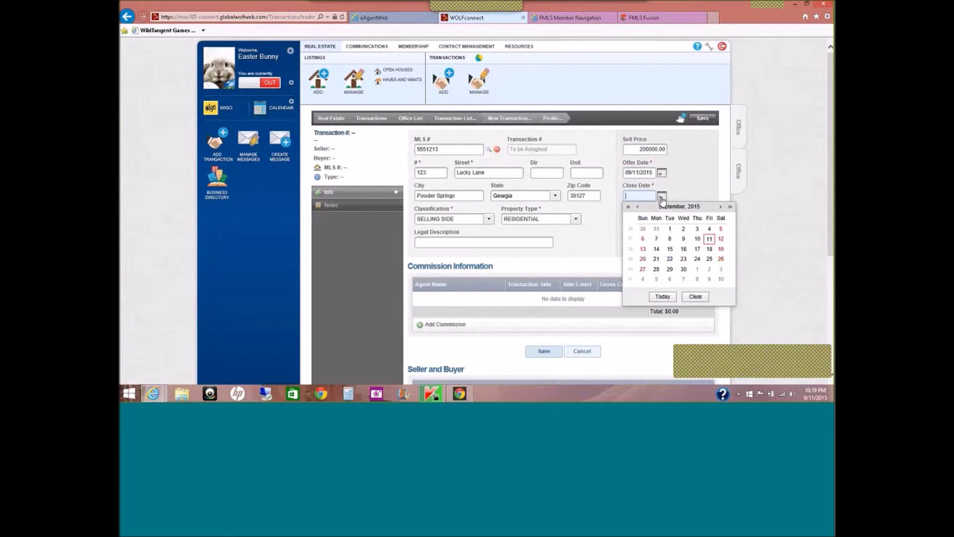
pyautogui.click(720, 207)
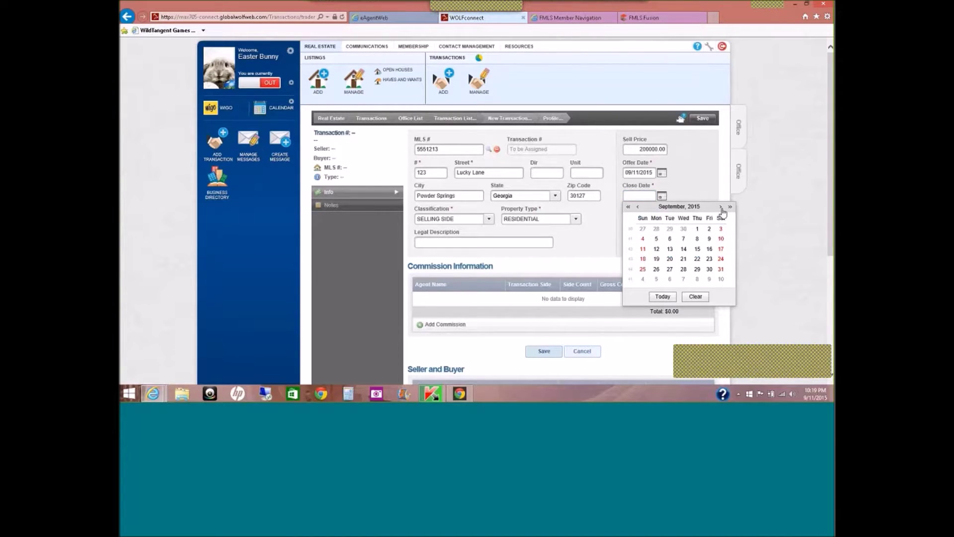
pyautogui.click(721, 207)
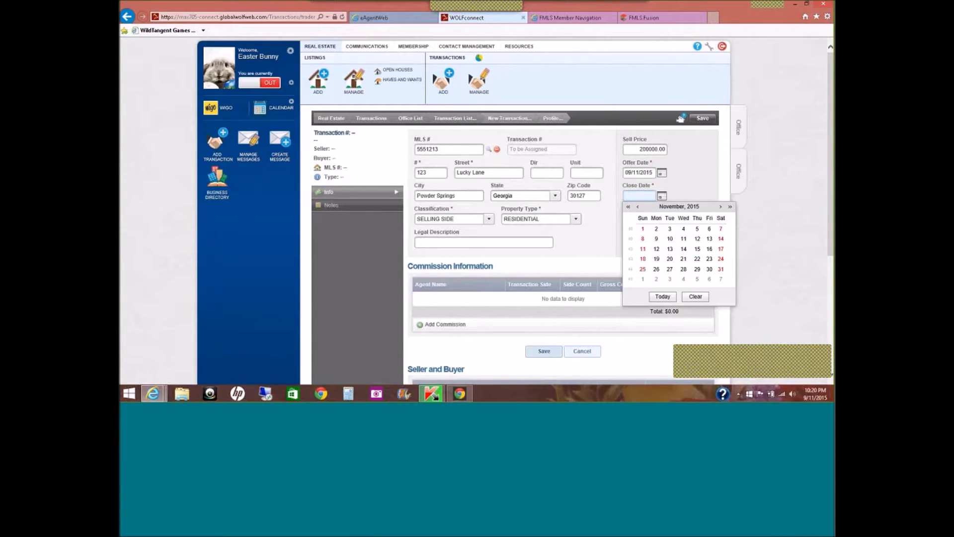
pyautogui.click(709, 250)
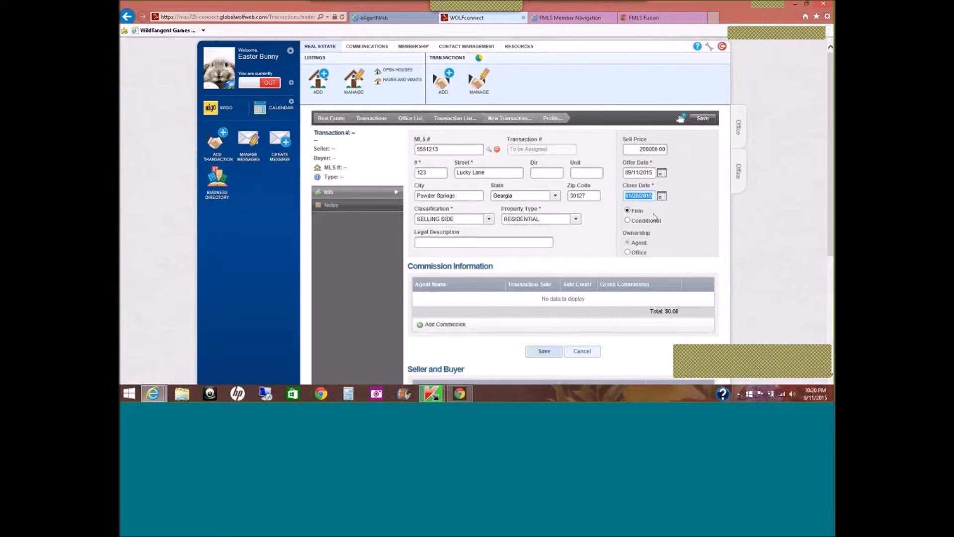
pyautogui.moveTo(830, 171); pyautogui.dragTo(830, 184)
pyautogui.scroll(-3, 639, 247)
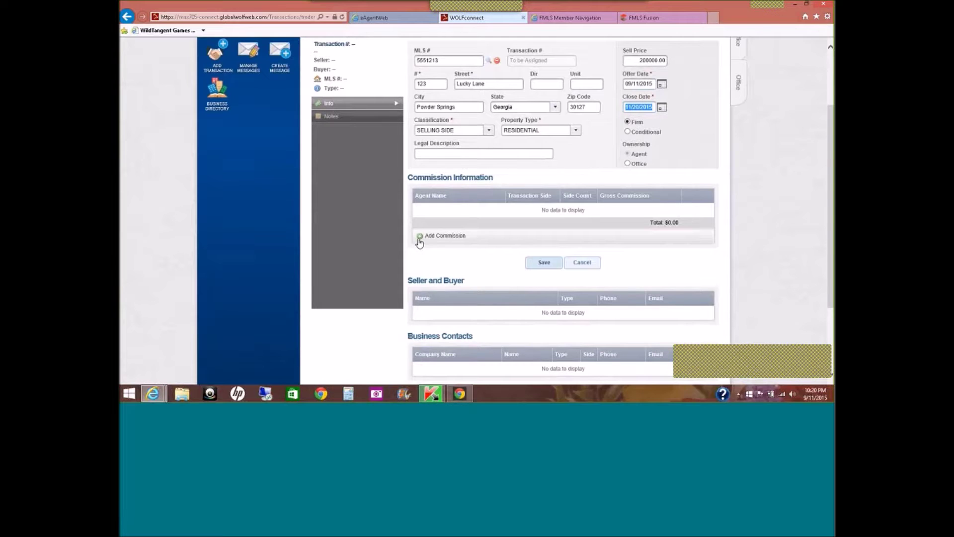
# Add a commission entry, search the agent by last name, and select the matching agent.
pyautogui.click(419, 238)
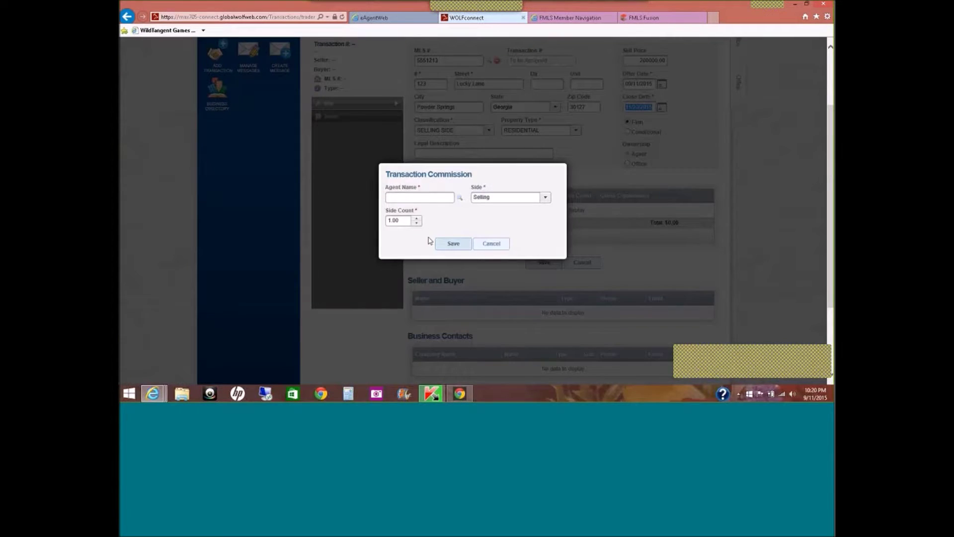
pyautogui.click(448, 198)
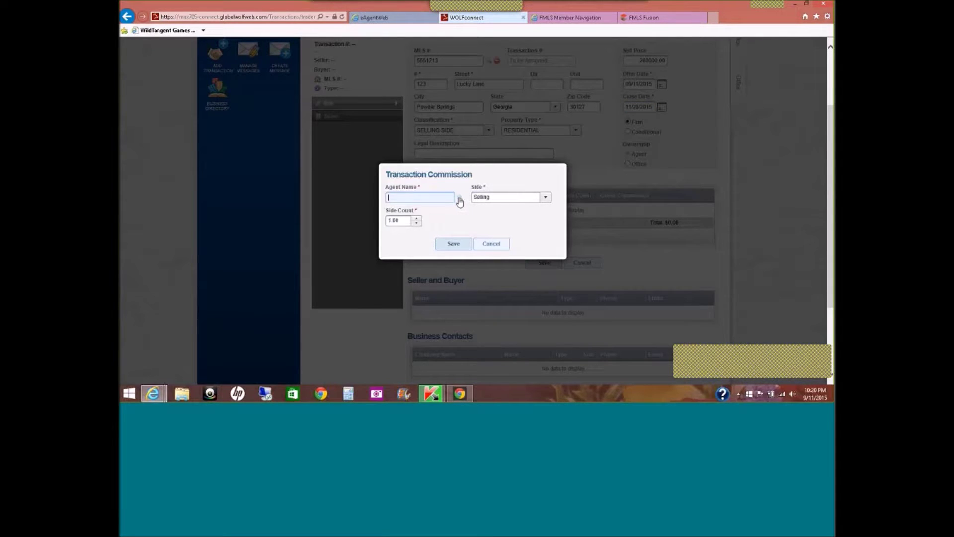
pyautogui.write('E')
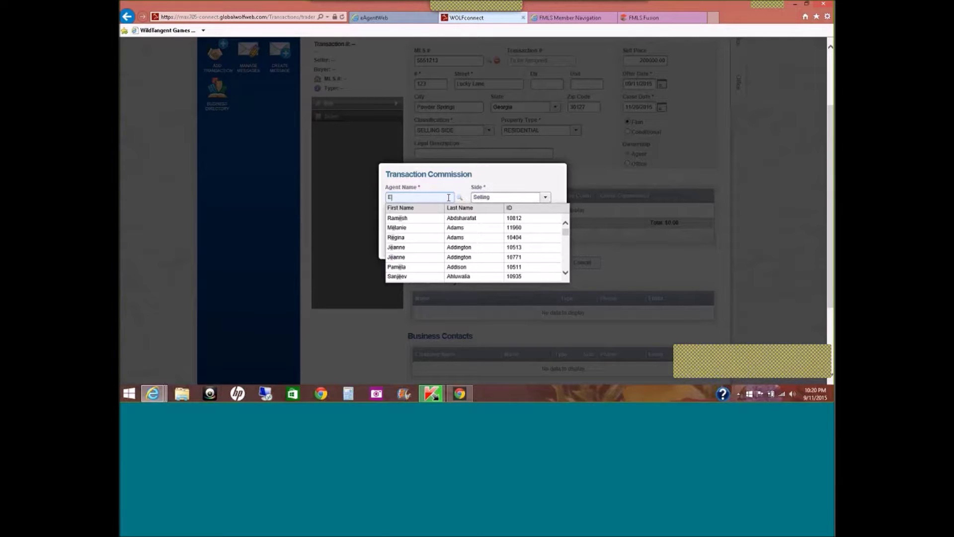
pyautogui.write(' BUNNY')
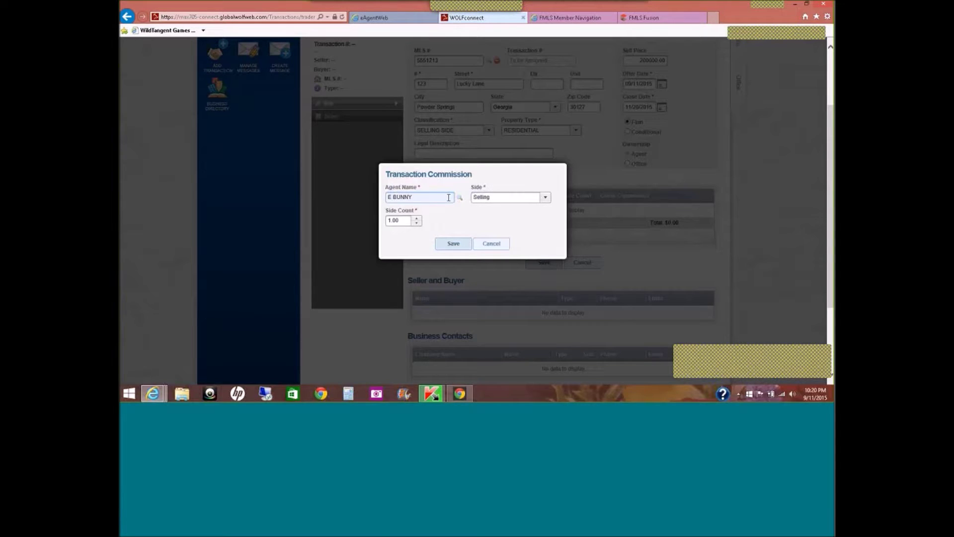
pyautogui.hotkey('ctrl', 'a')
pyautogui.press('BackSpace')
pyautogui.write('bUN')
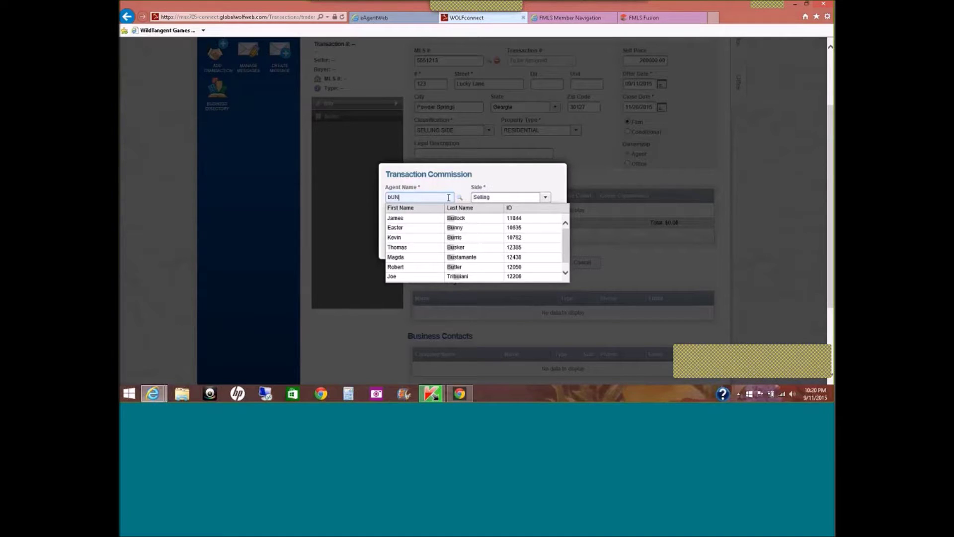
pyautogui.press('BackSpace')
pyautogui.press('BackSpace')
pyautogui.press('BackSpace')
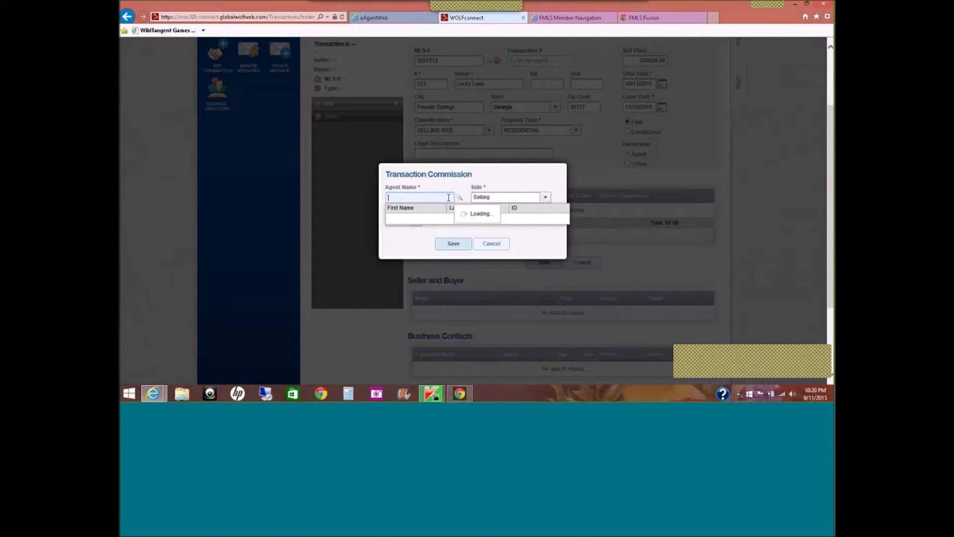
pyautogui.write('Bu')
pyautogui.write('nn')
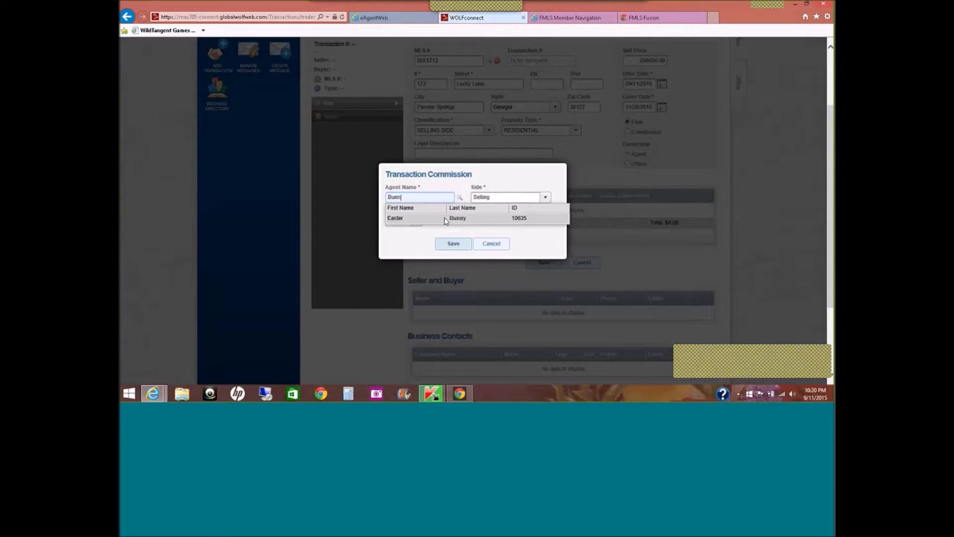
pyautogui.click(449, 217)
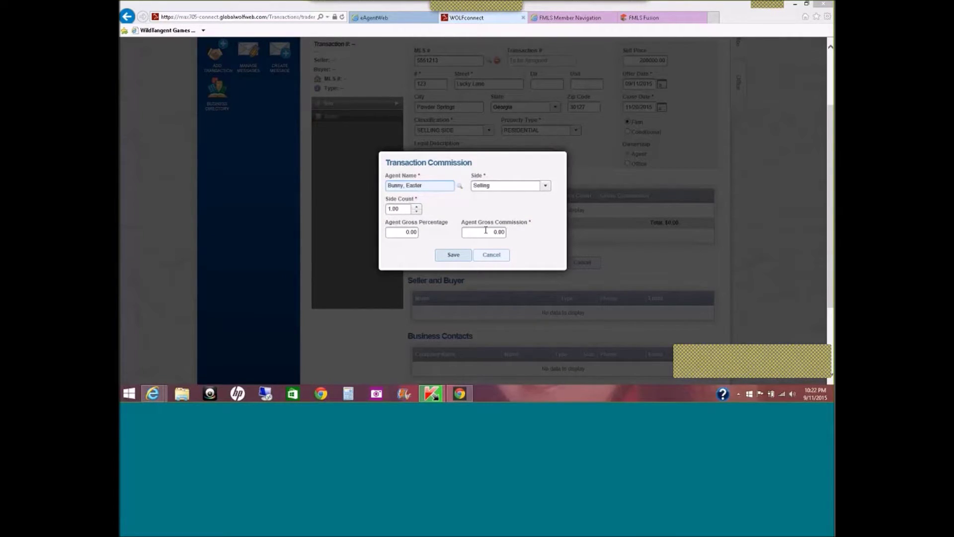
# Give the agent a 3.5% gross percentage, yielding $7,000.00, and save the commission entry.
pyautogui.click(406, 233)
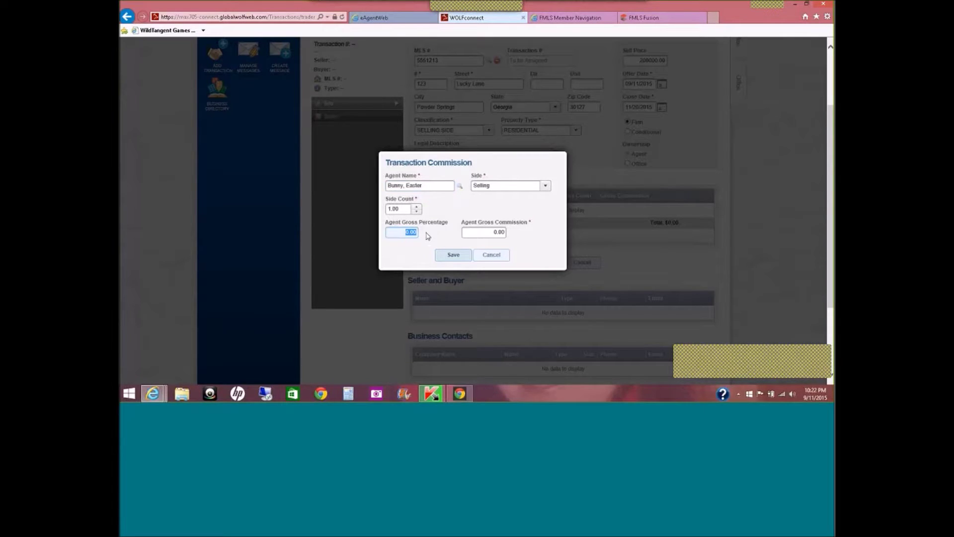
pyautogui.write('3.5')
pyautogui.press('Tab')
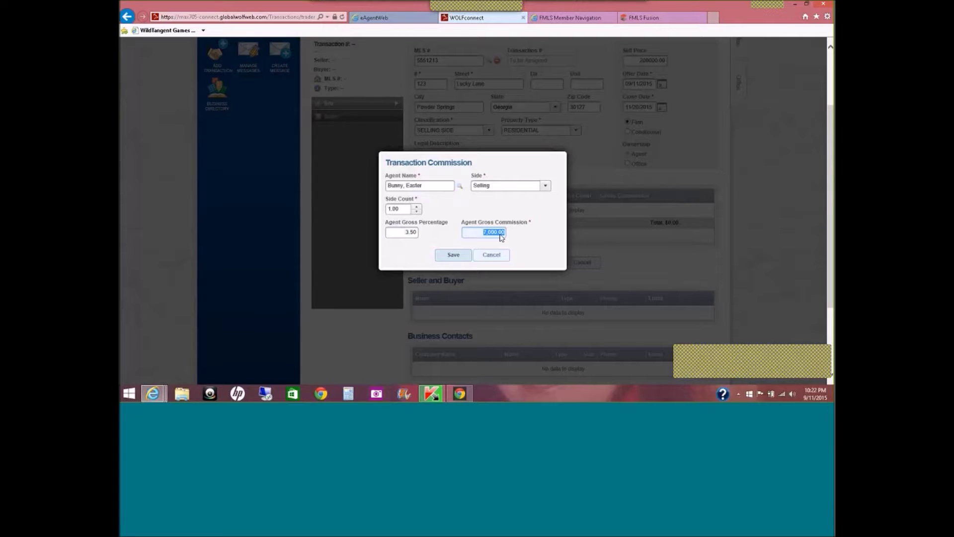
pyautogui.click(462, 261)
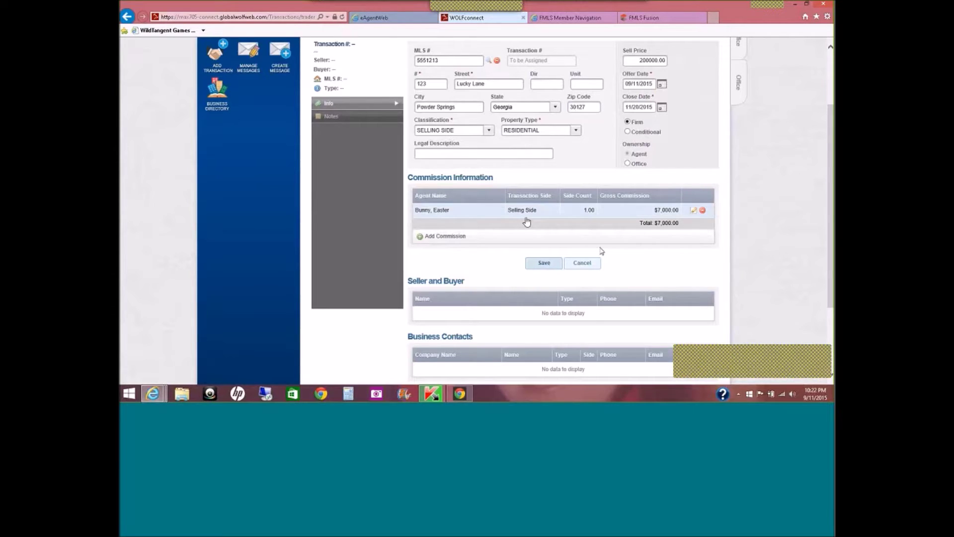
pyautogui.click(543, 260)
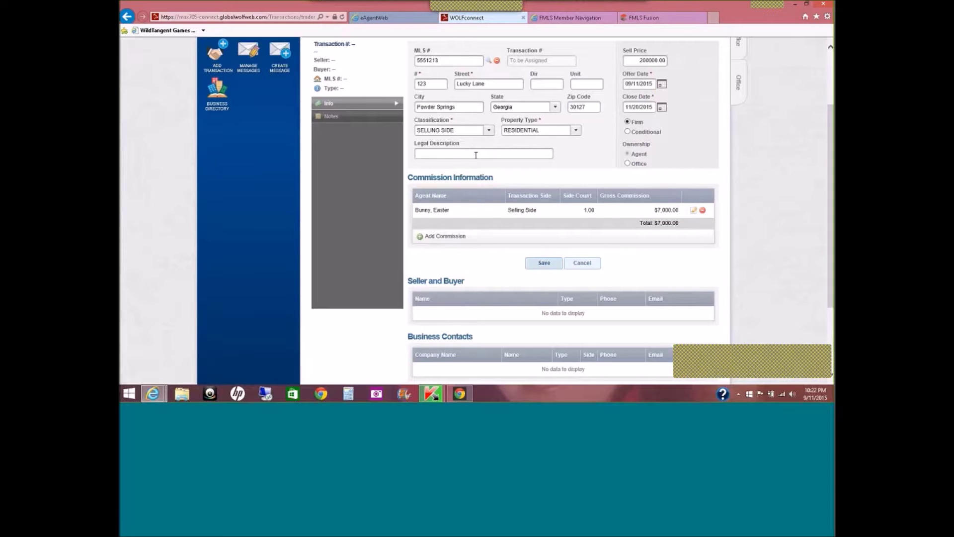
# Save the transaction as Pending and scroll down to the Seller and Buyer and Outside Brokers sections.
pyautogui.click(538, 267)
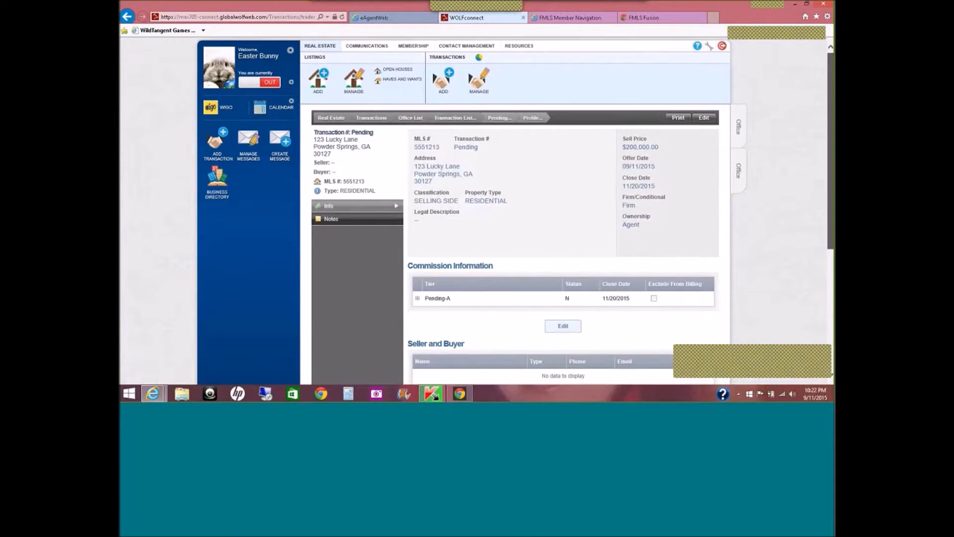
pyautogui.scroll(-3, 540, 268)
pyautogui.scroll(-3, 539, 268)
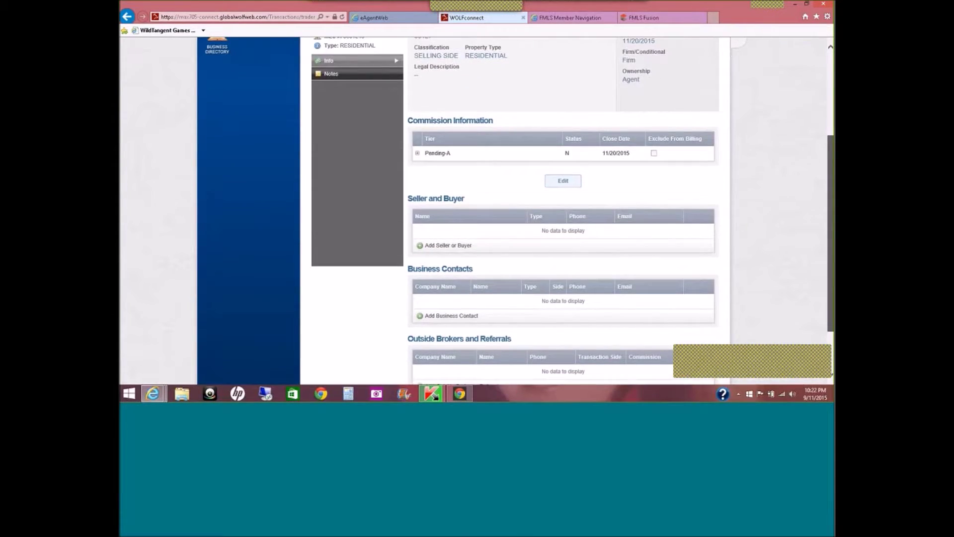
pyautogui.scroll(-1, 539, 268)
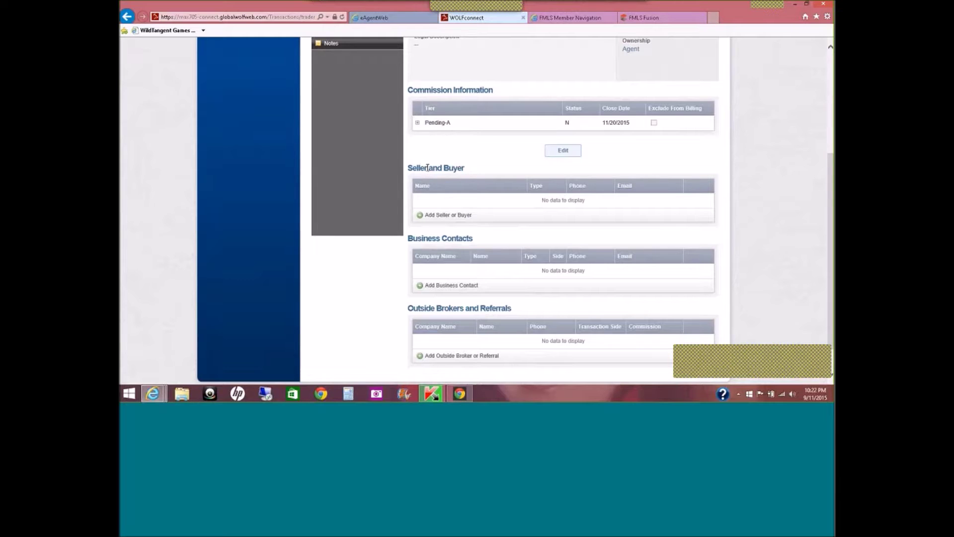
# Add a new seller-or-buyer contact with type set to Buyer.
pyautogui.click(434, 216)
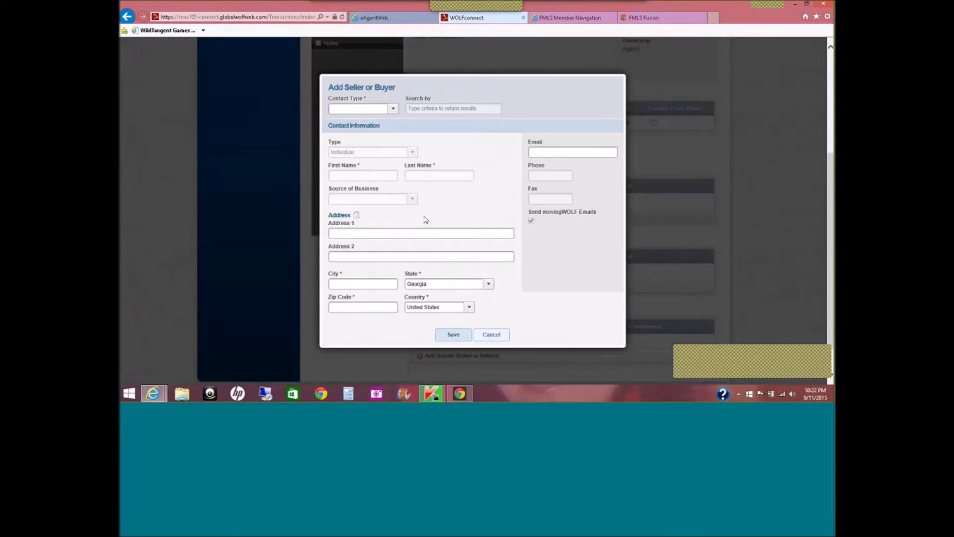
pyautogui.click(389, 111)
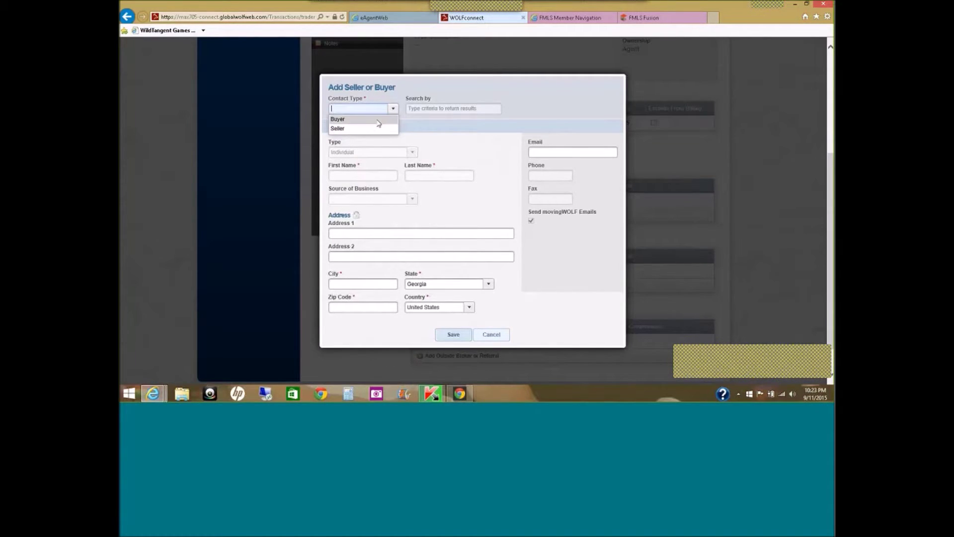
pyautogui.click(379, 120)
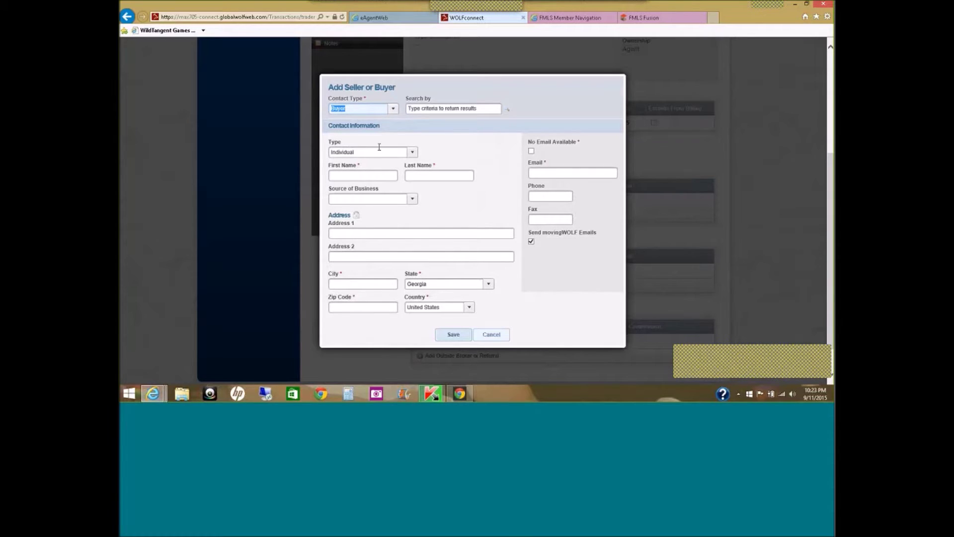
# Enter the buyer's first and last name, leaving Source of Business empty.
pyautogui.click(379, 175)
pyautogui.write('San')
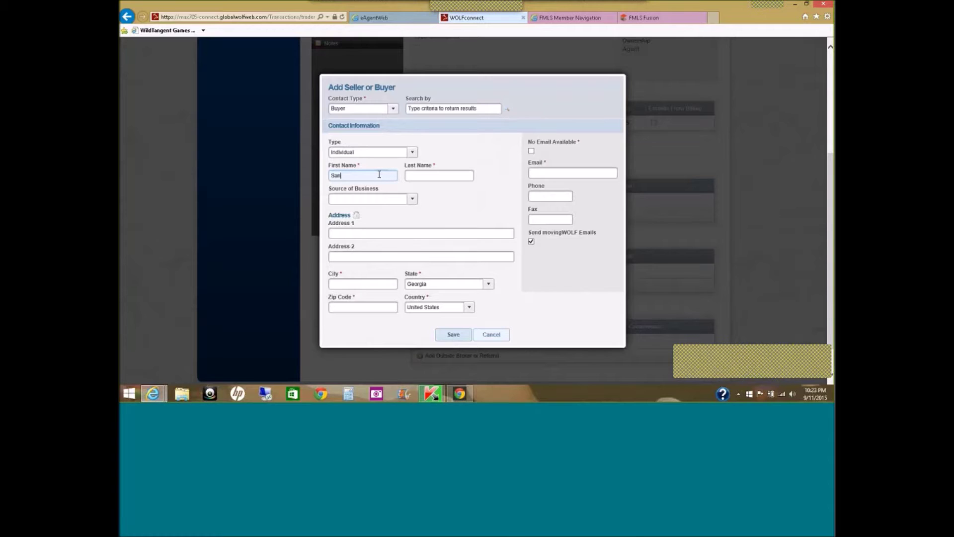
pyautogui.write('ta')
pyautogui.press('Tab')
pyautogui.write('Claus')
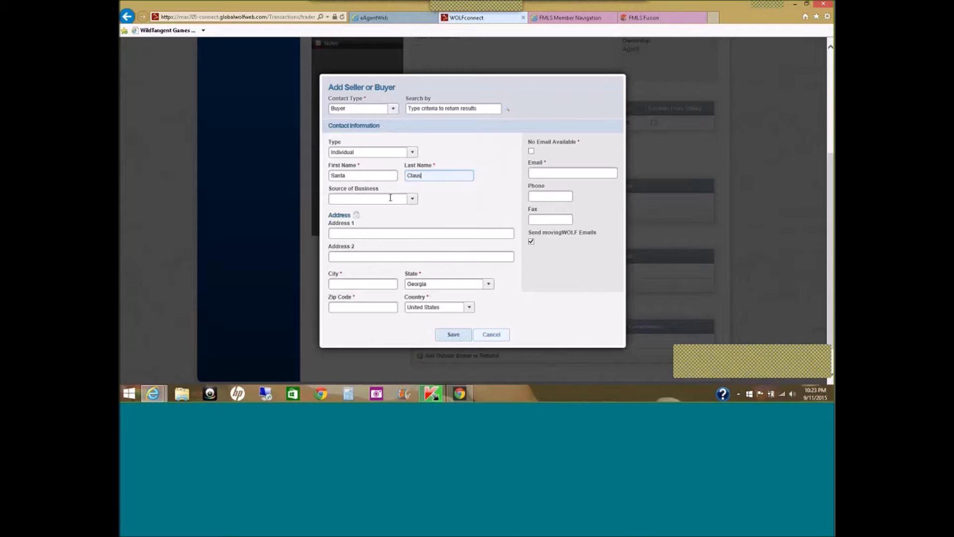
pyautogui.click(390, 198)
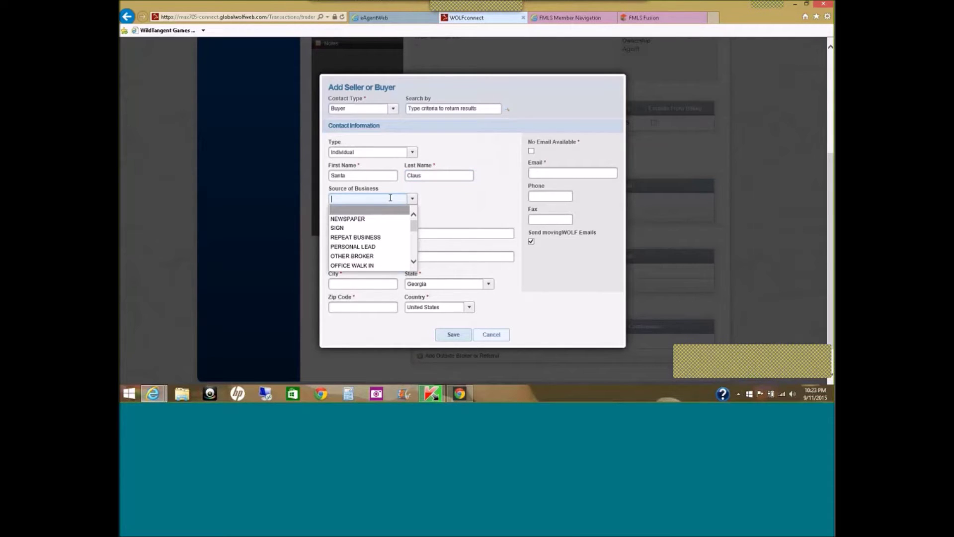
pyautogui.click(425, 203)
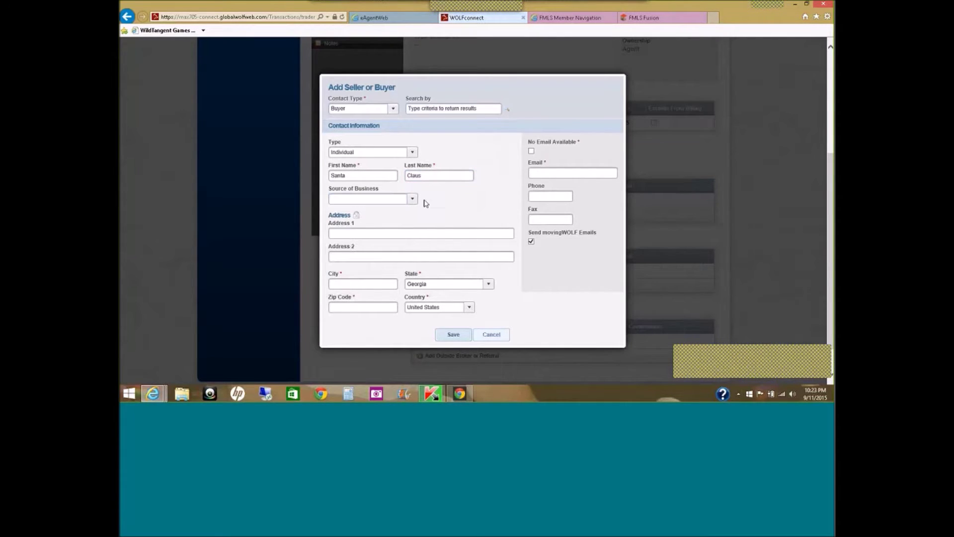
pyautogui.click(409, 229)
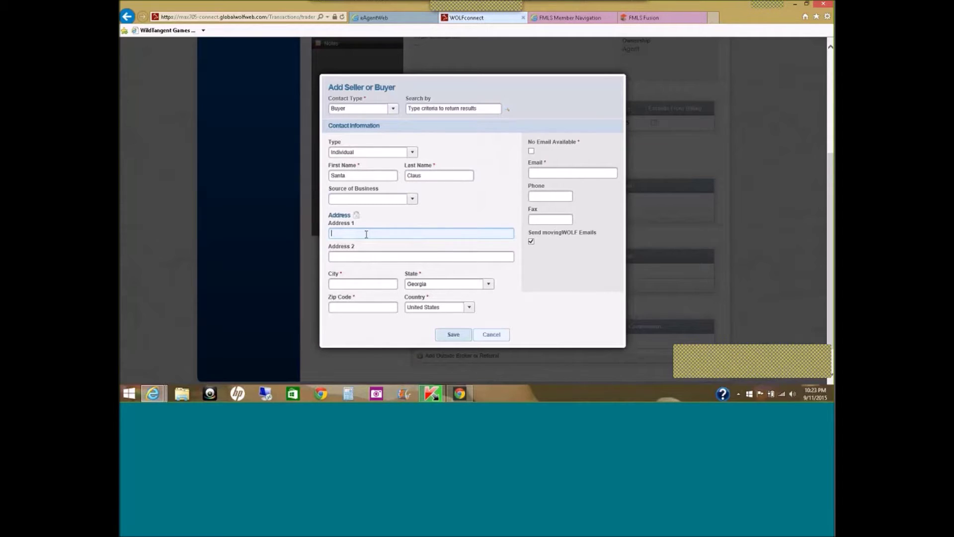
# Enter the buyer's street address in Address 1 and the city in the City field.
pyautogui.press('Tab')
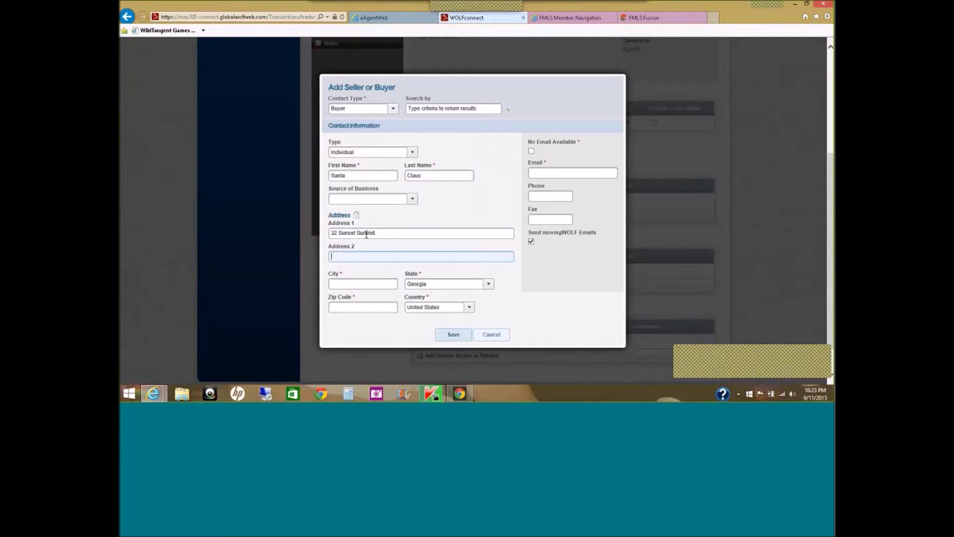
pyautogui.write('Atlanta')
pyautogui.press('BackSpace')
pyautogui.press('BackSpace')
pyautogui.press('BackSpace')
pyautogui.press('BackSpace')
pyautogui.press('BackSpace')
pyautogui.press('BackSpace')
pyautogui.press('BackSpace')
pyautogui.click(351, 284)
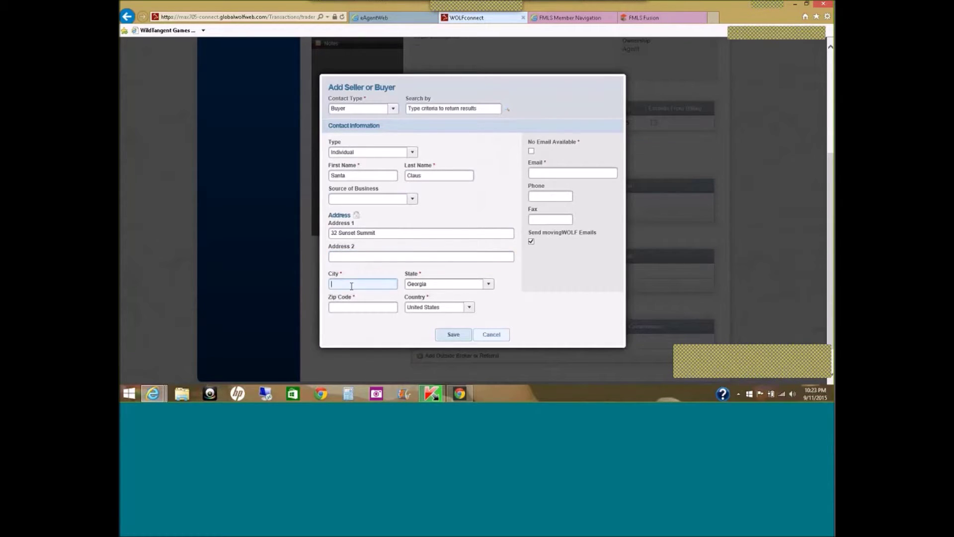
pyautogui.write('Atlanta')
# Fill in the buyer's ZIP code and e-mail address.
pyautogui.press('Tab')
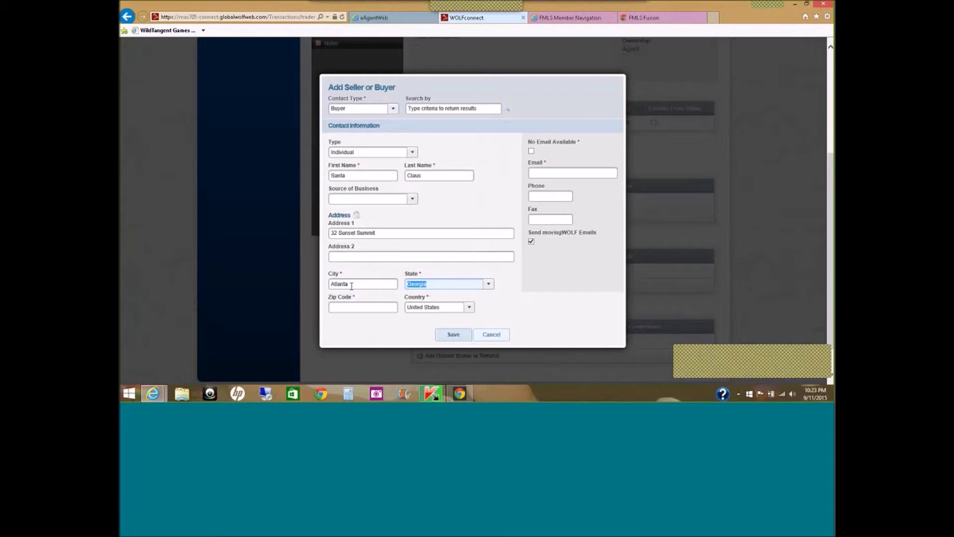
pyautogui.press('Tab')
pyautogui.write('30339-____')
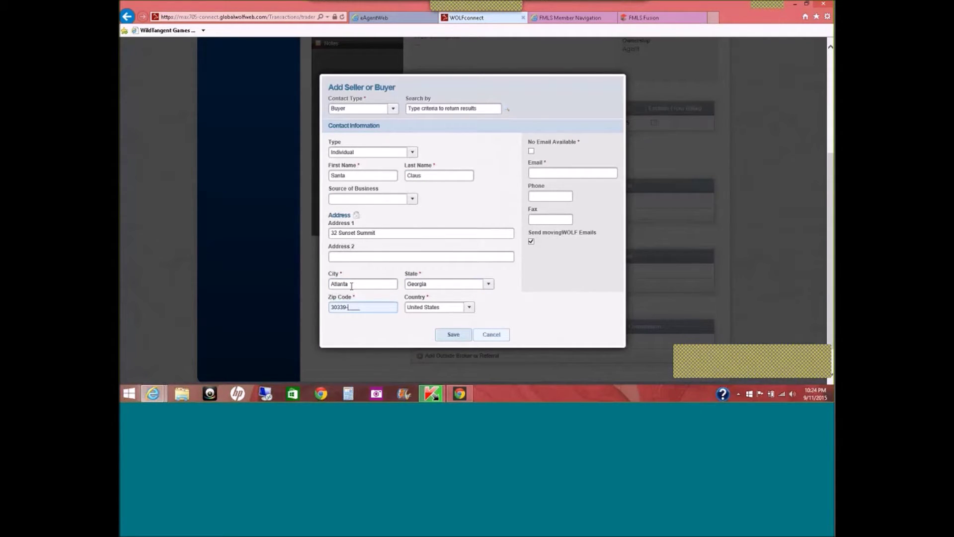
pyautogui.click(565, 169)
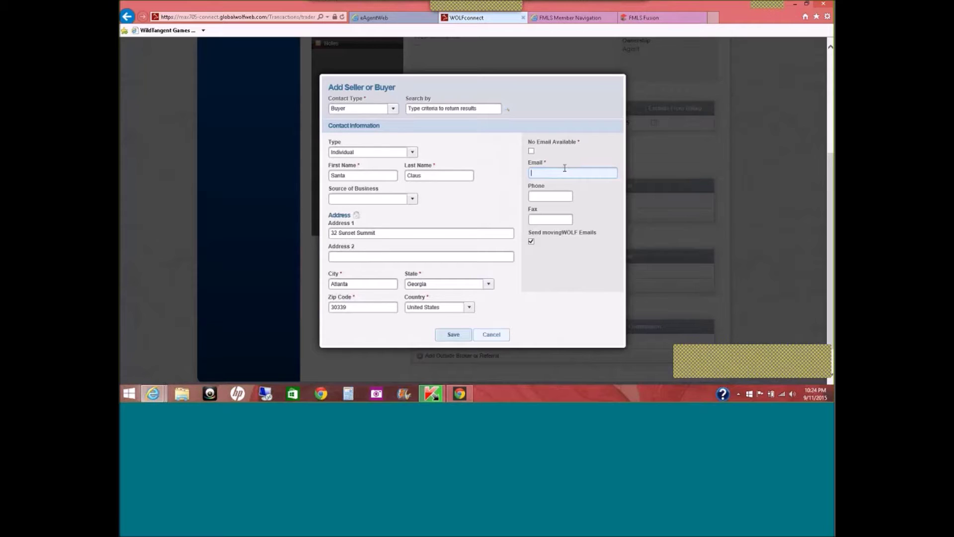
# Save the buyer to the transaction only, declining to add them to the contact book.
pyautogui.click(462, 336)
pyautogui.click(454, 336)
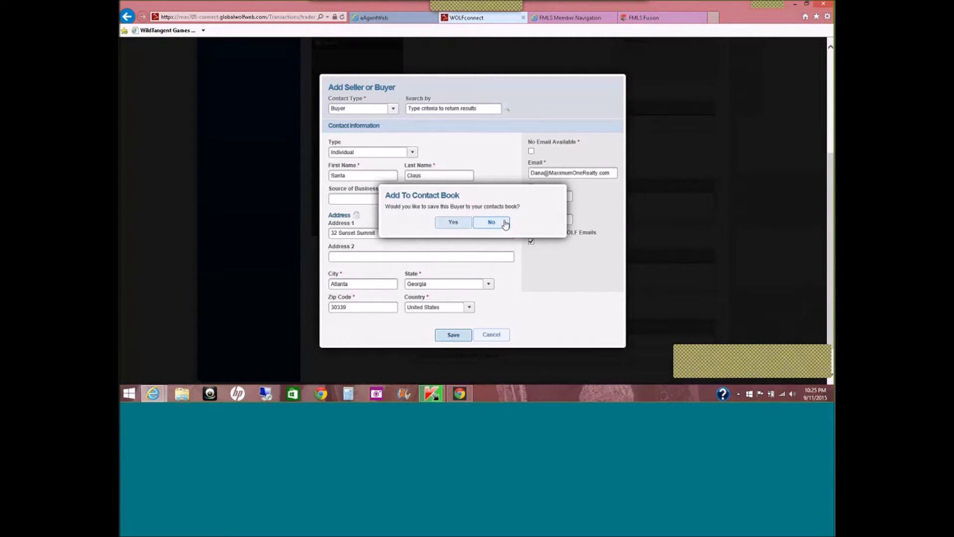
pyautogui.click(505, 224)
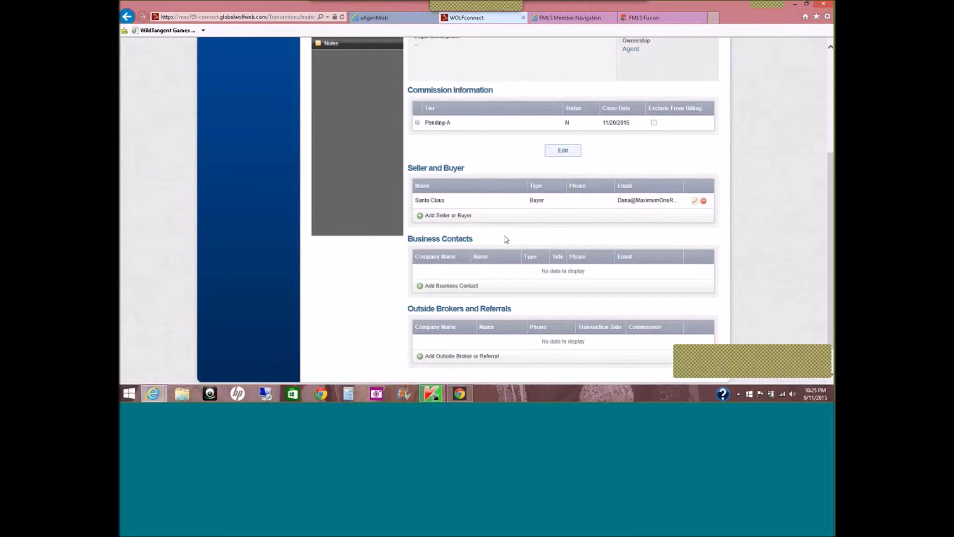
pyautogui.click(420, 216)
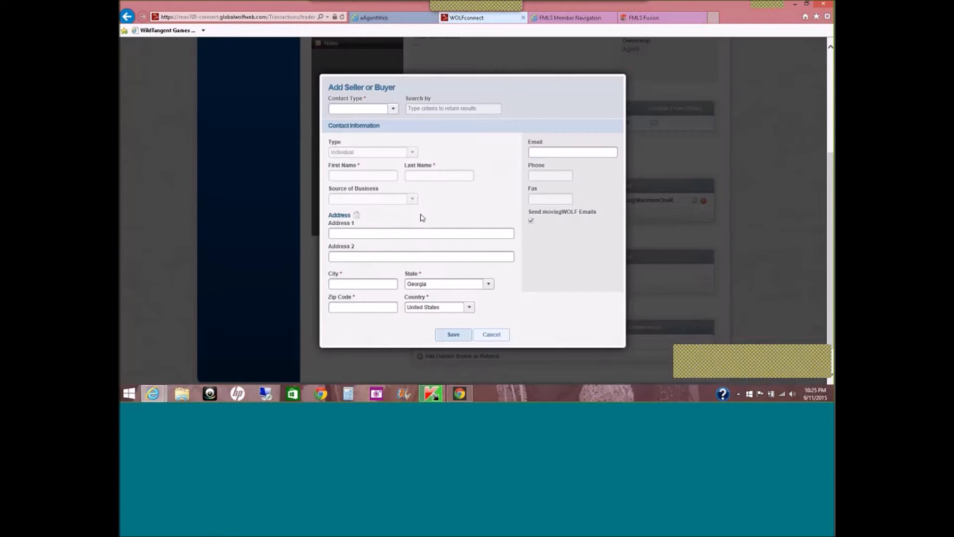
# Set the new contact's type to Seller and enter their first name.
pyautogui.click(393, 108)
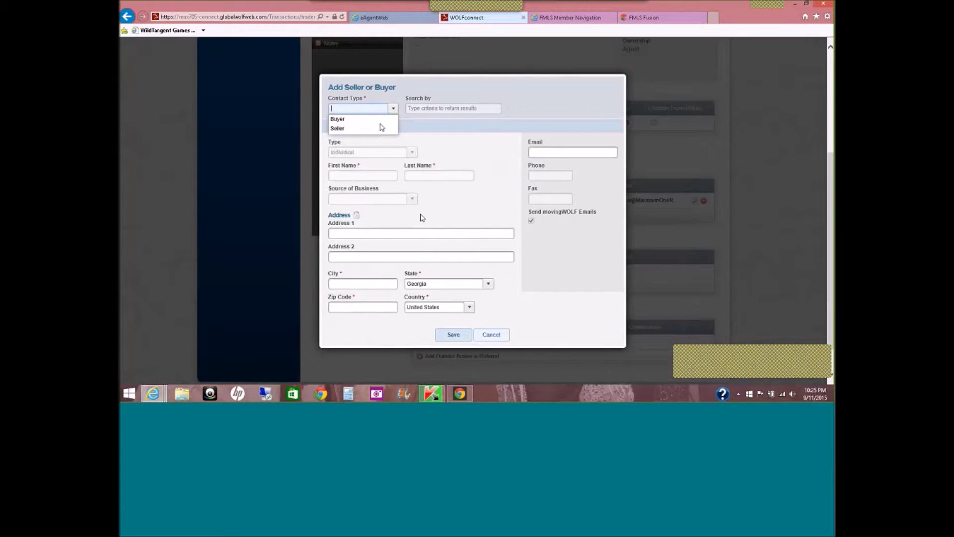
pyautogui.click(378, 130)
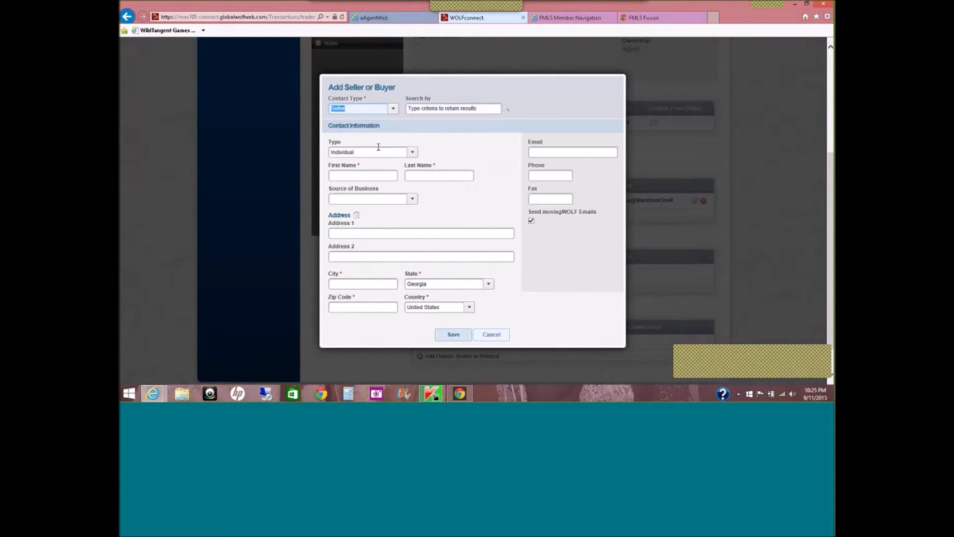
pyautogui.click(373, 176)
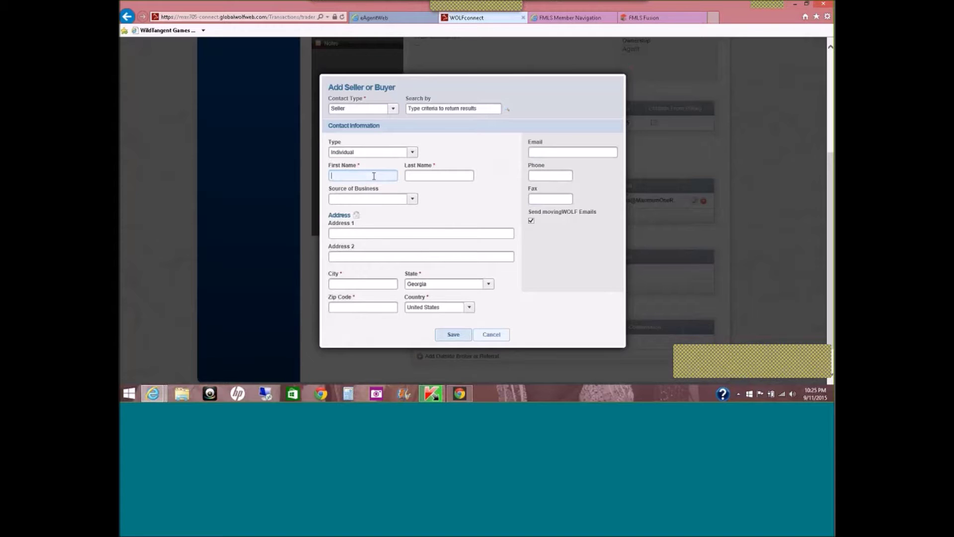
pyautogui.write('ooth')
pyautogui.press('Tab')
# Enter the seller's last name, street address, city and ZIP code, then save.
pyautogui.write('Fairy')
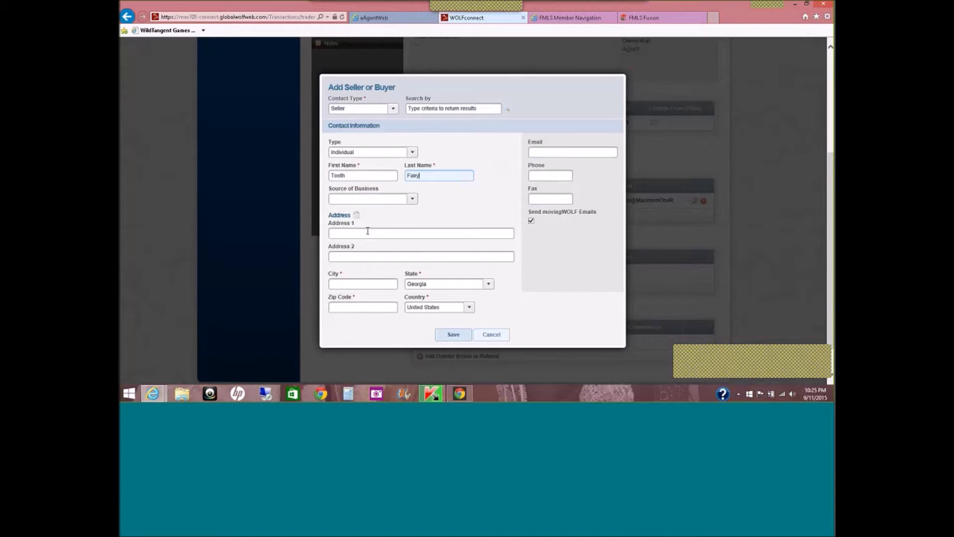
pyautogui.write('123')
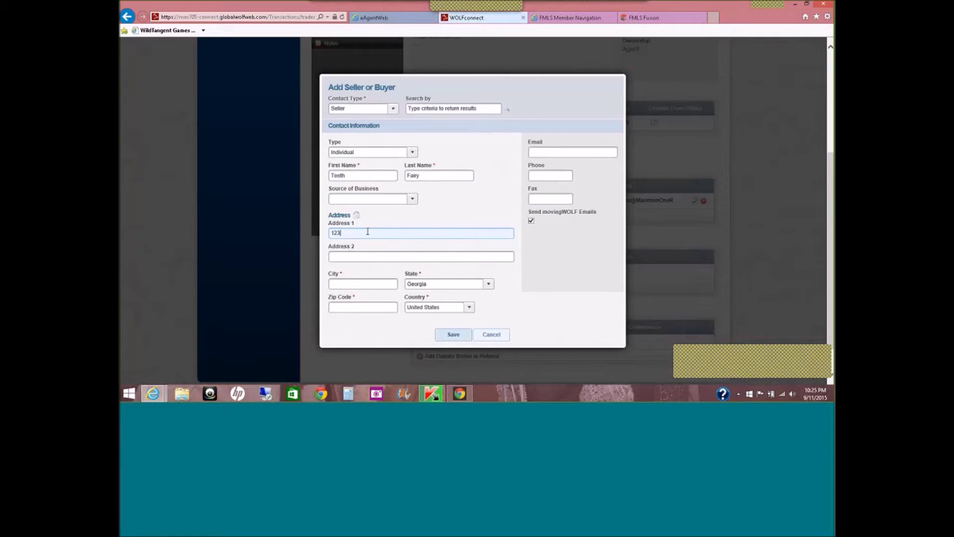
pyautogui.write(' Lucky Street')
pyautogui.click(356, 280)
pyautogui.write('Powder S')
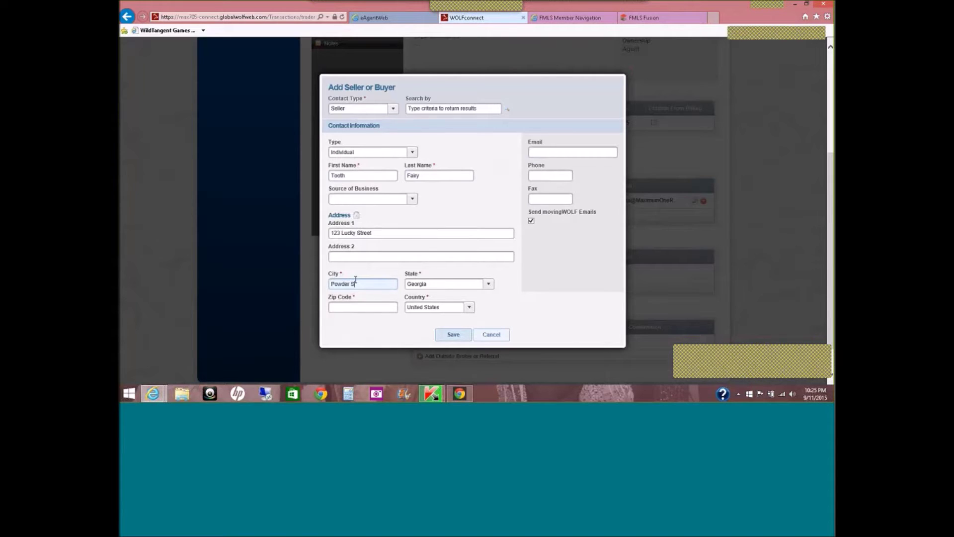
pyautogui.write('prings')
pyautogui.press('Tab')
pyautogui.write('2')
pyautogui.write('0127')
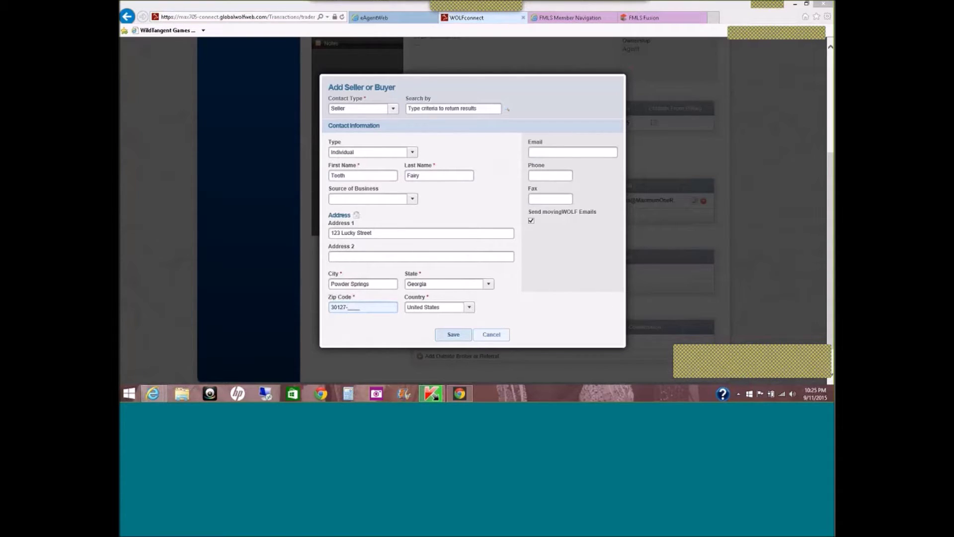
pyautogui.click(552, 155)
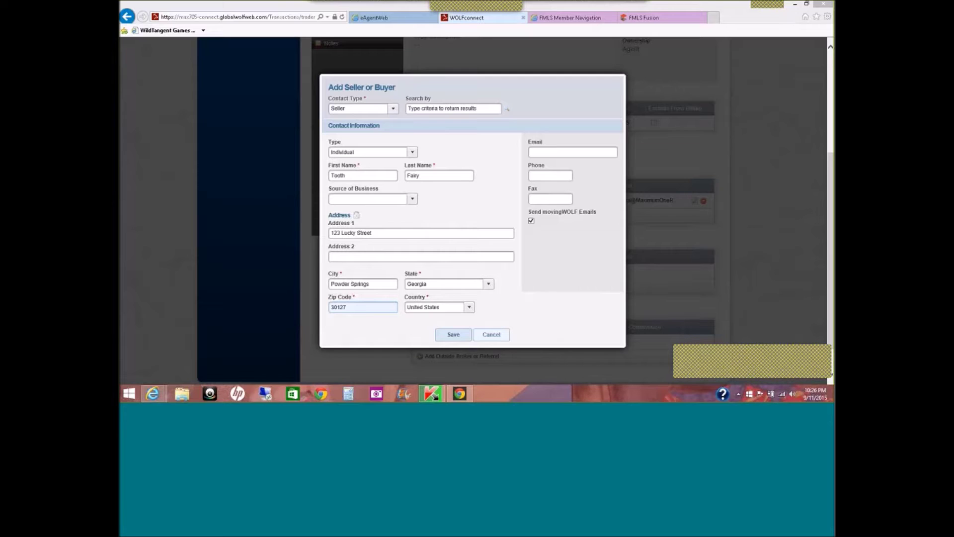
pyautogui.click(457, 335)
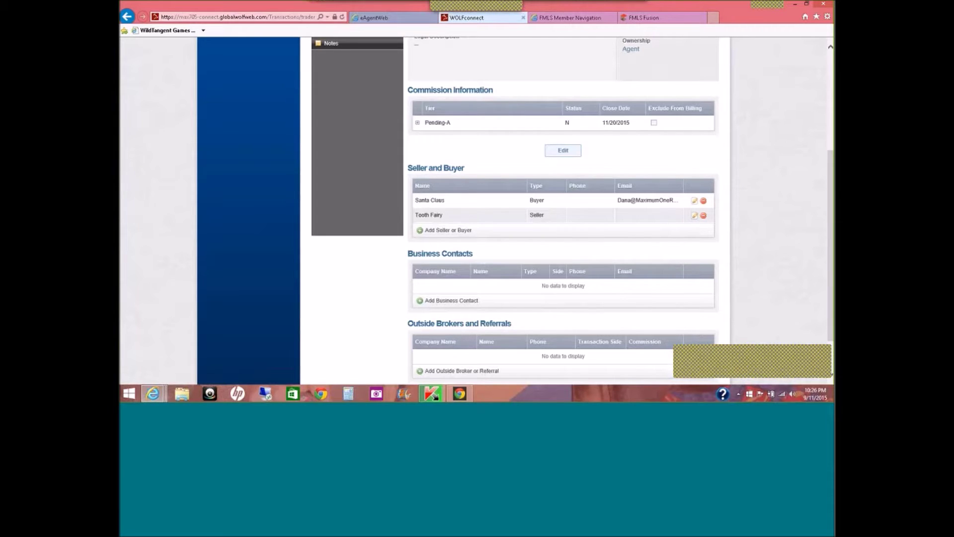
# Start a new business contact from below the Seller and Buyer table.
pyautogui.scroll(-2, 830, 249)
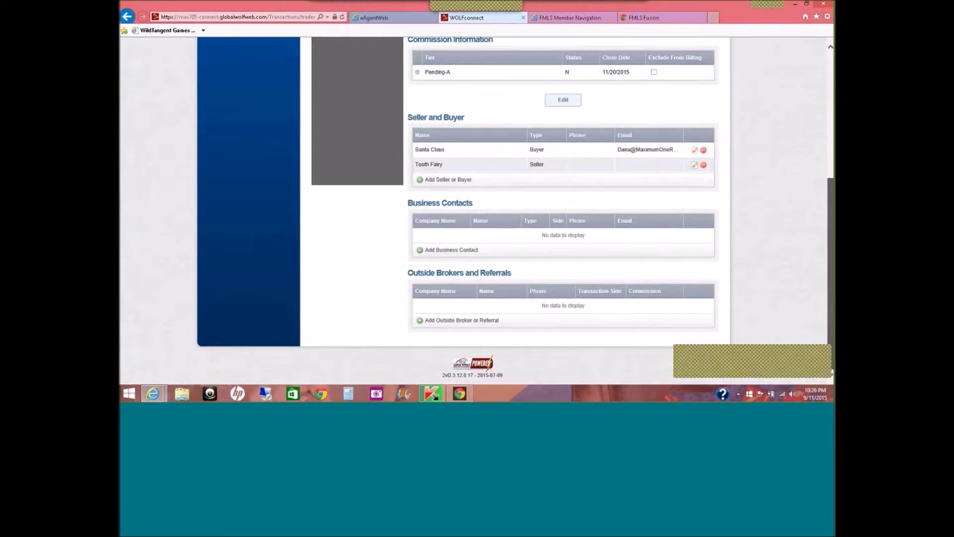
pyautogui.click(432, 251)
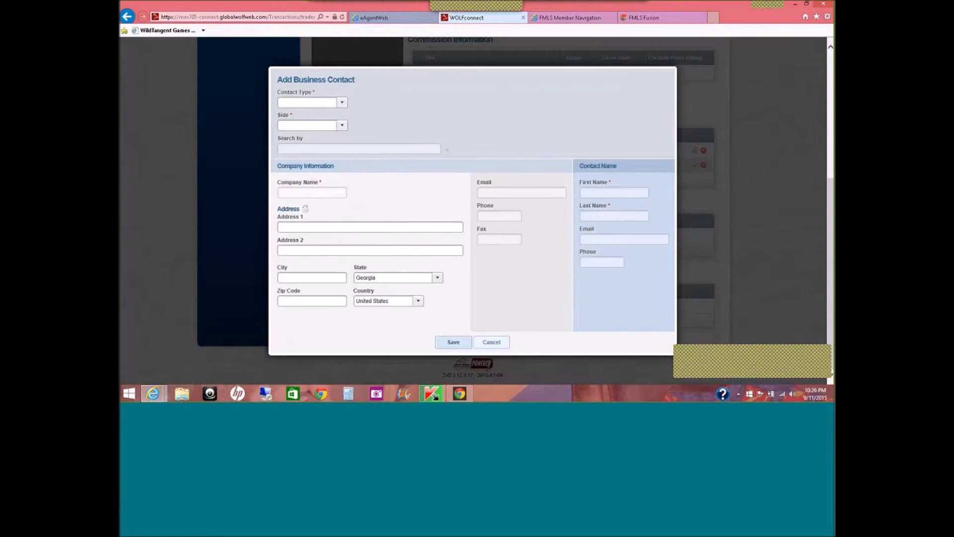
# Set the business contact type to Mortgage Company on the Selling side.
pyautogui.click(342, 102)
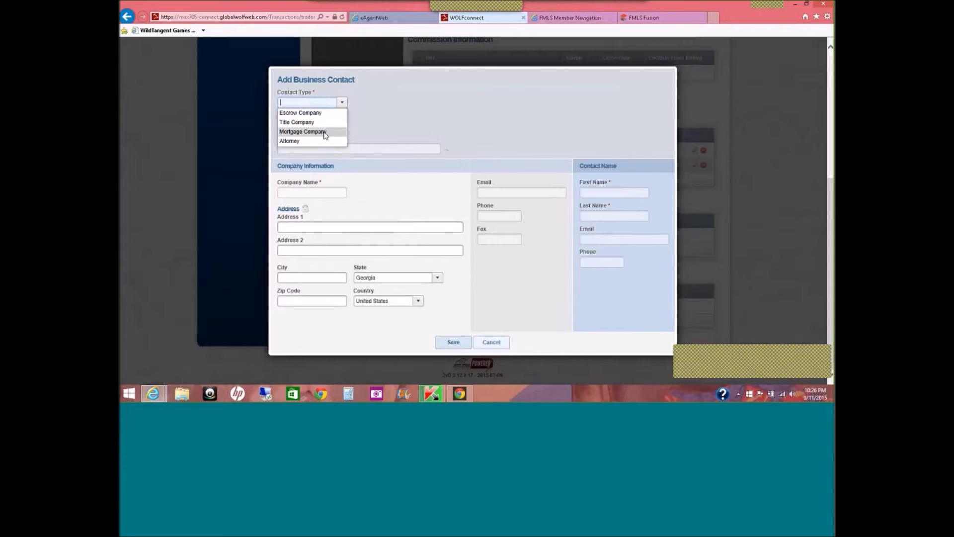
pyautogui.click(324, 132)
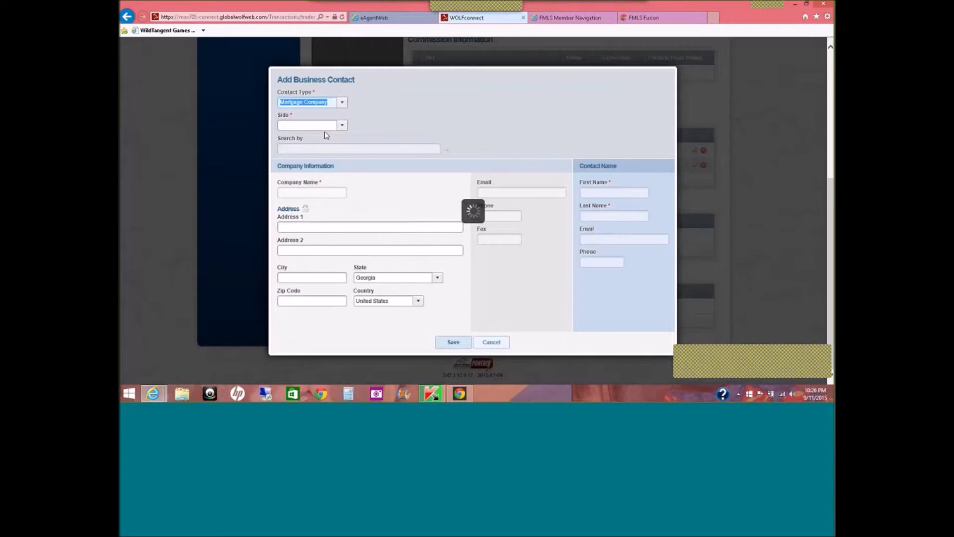
pyautogui.click(342, 126)
pyautogui.click(318, 132)
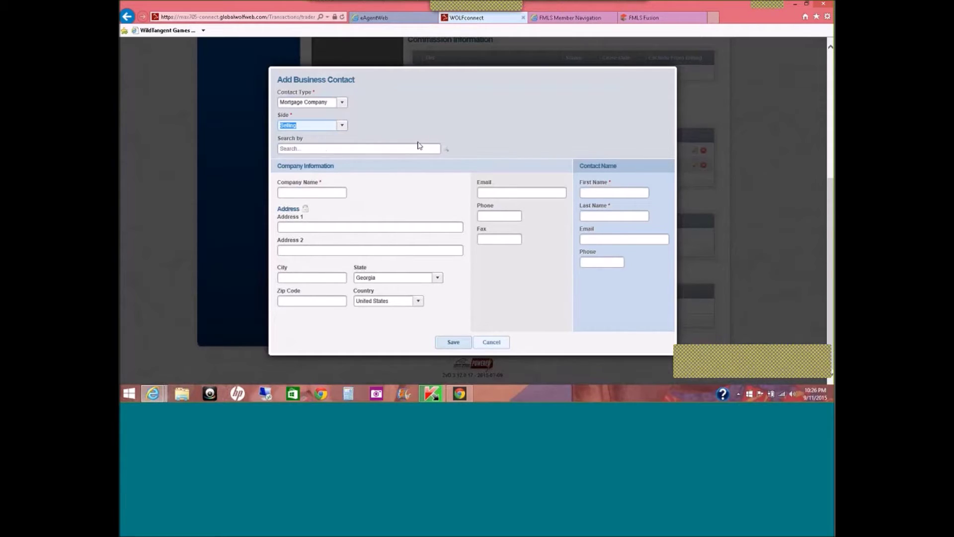
# Search the directory, pick Movement Mortgage, and save the business contact.
pyautogui.click(447, 151)
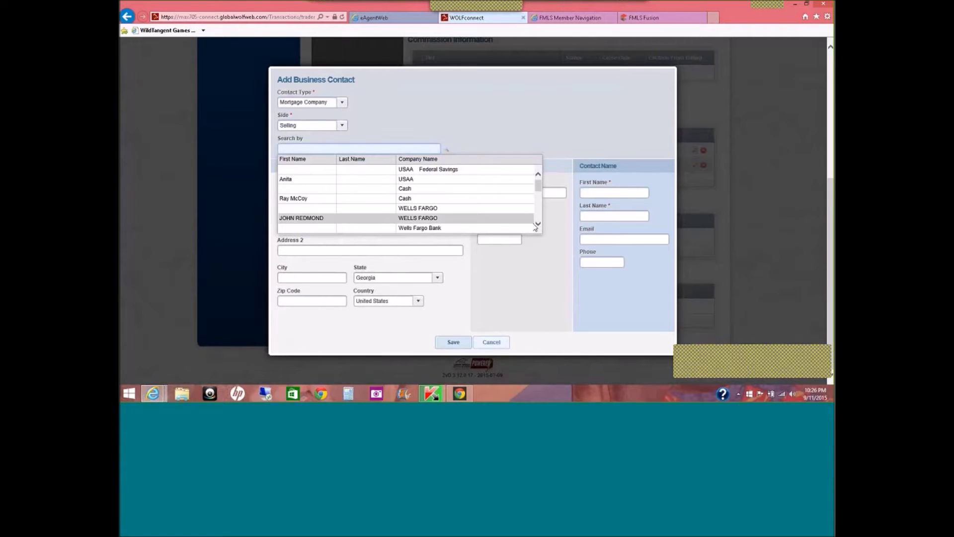
pyautogui.scroll(-5, 536, 226)
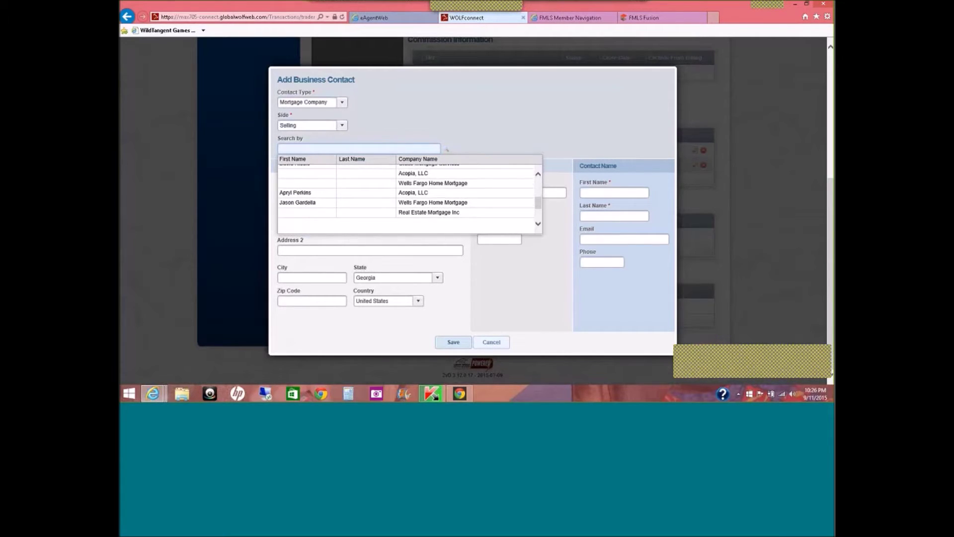
pyautogui.click(520, 137)
pyautogui.click(331, 149)
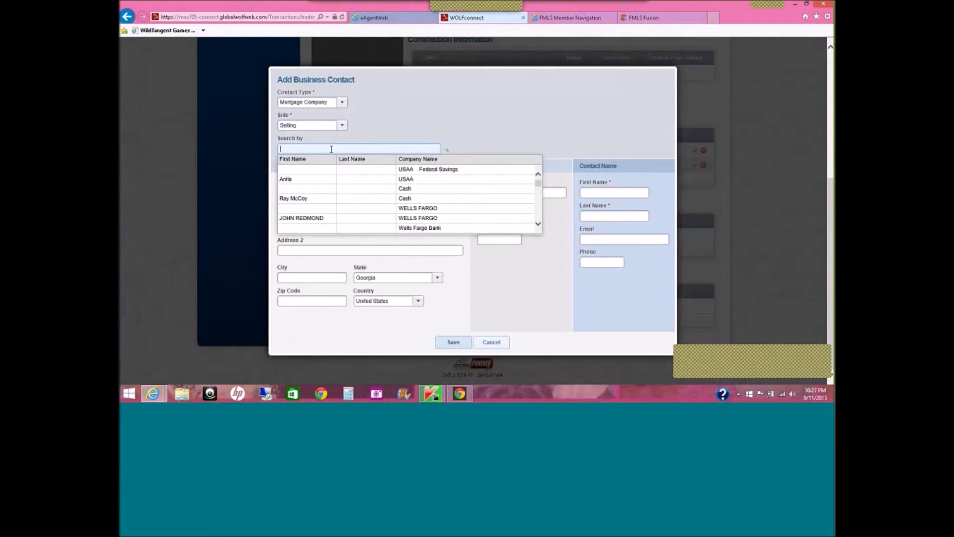
pyautogui.write('b')
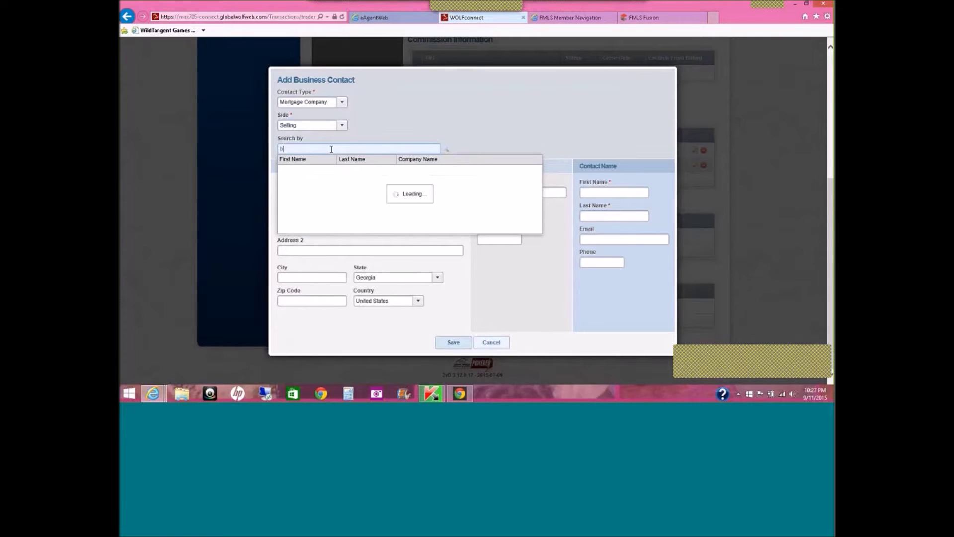
pyautogui.write('oh')
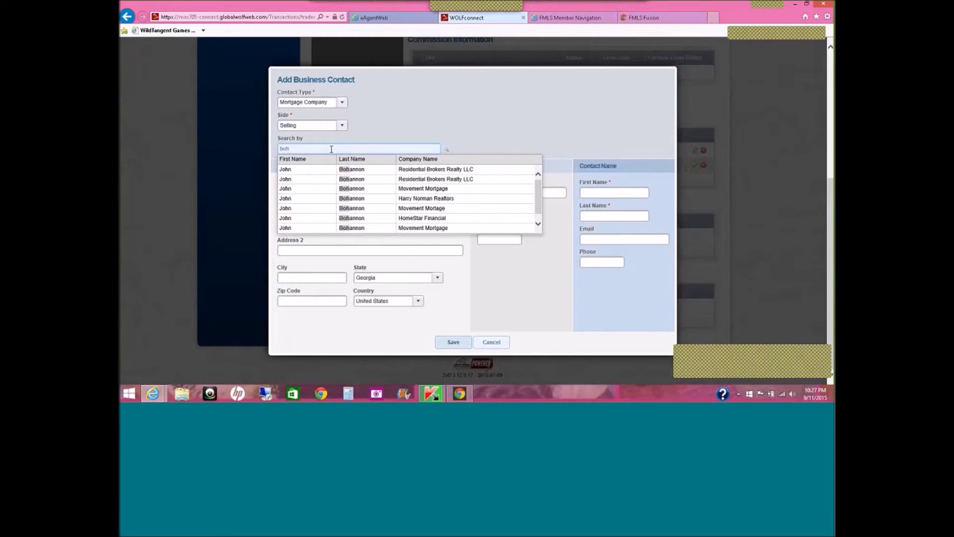
pyautogui.click(345, 189)
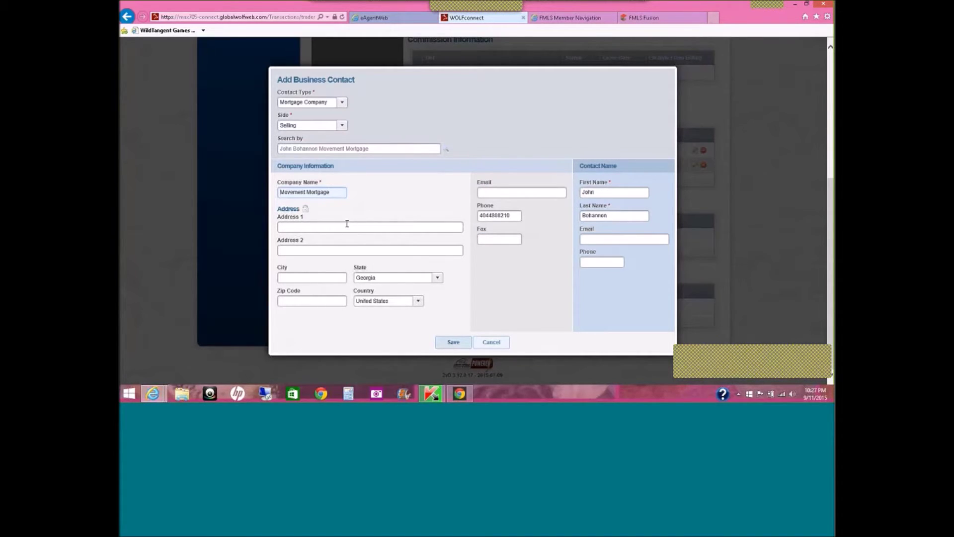
pyautogui.click(519, 192)
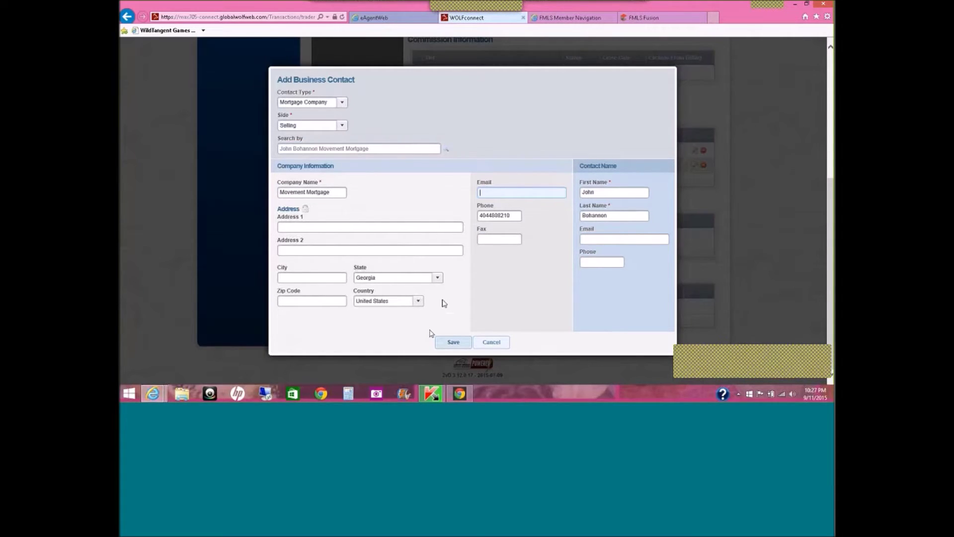
pyautogui.click(452, 342)
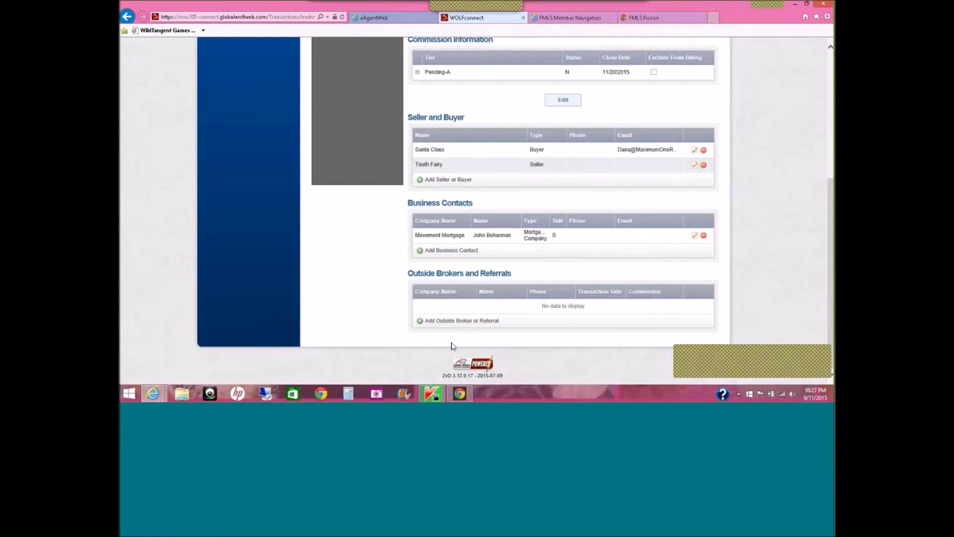
# Start another business contact as an Attorney on the Selling side.
pyautogui.click(446, 254)
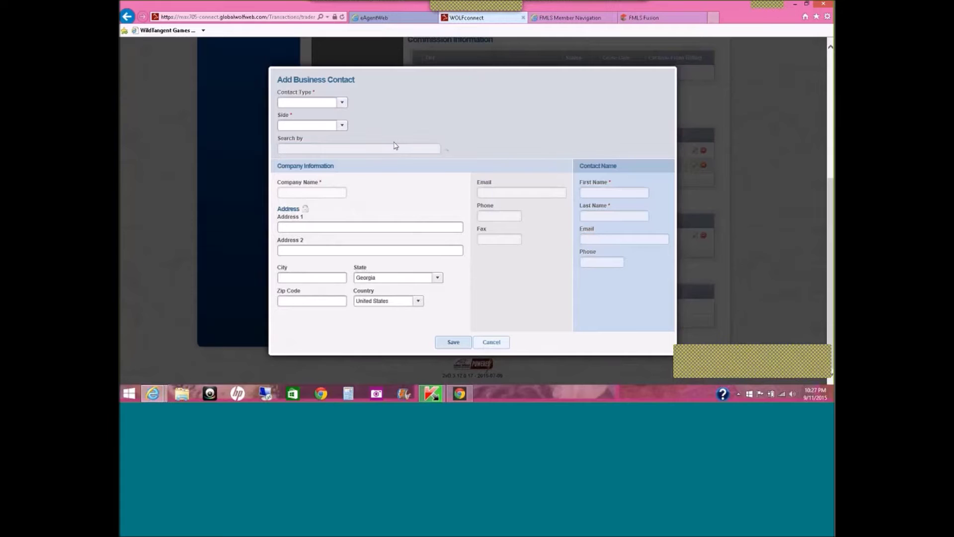
pyautogui.click(343, 103)
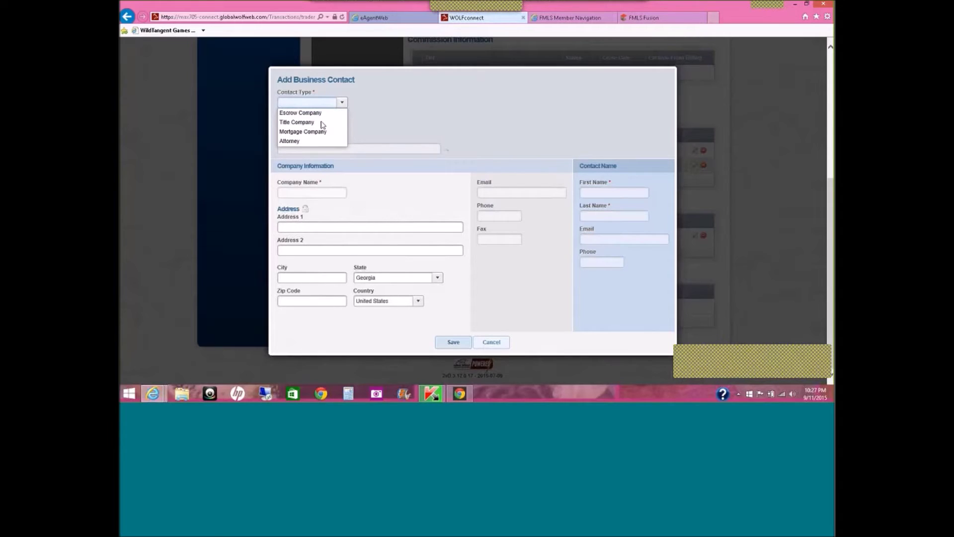
pyautogui.click(291, 141)
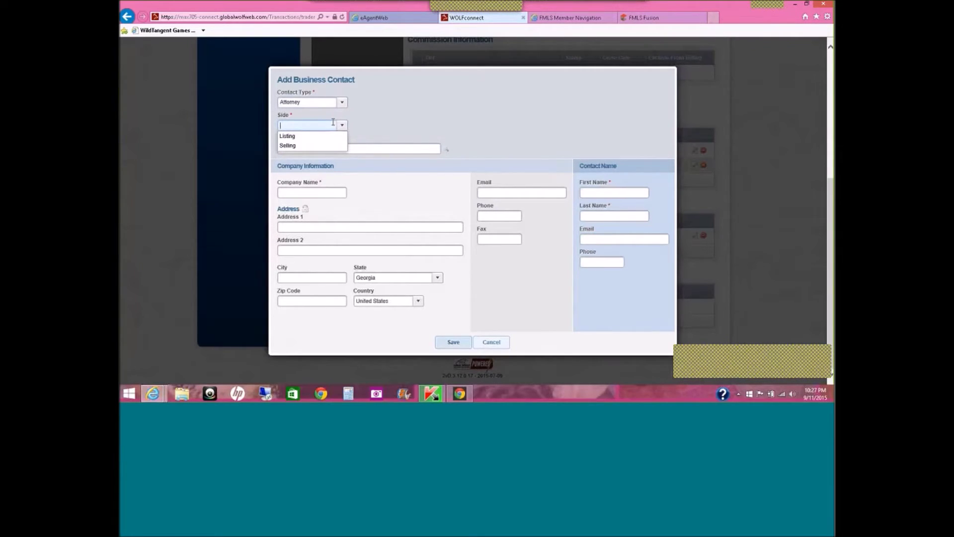
pyautogui.click(306, 145)
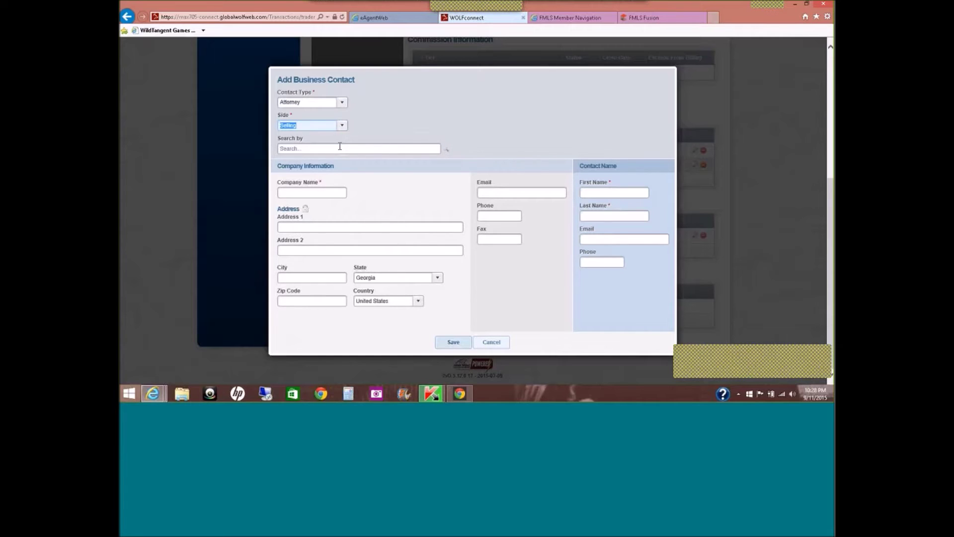
# Search for and pick the Davis & Associates Attorneys at Law contact, then save.
pyautogui.click(344, 147)
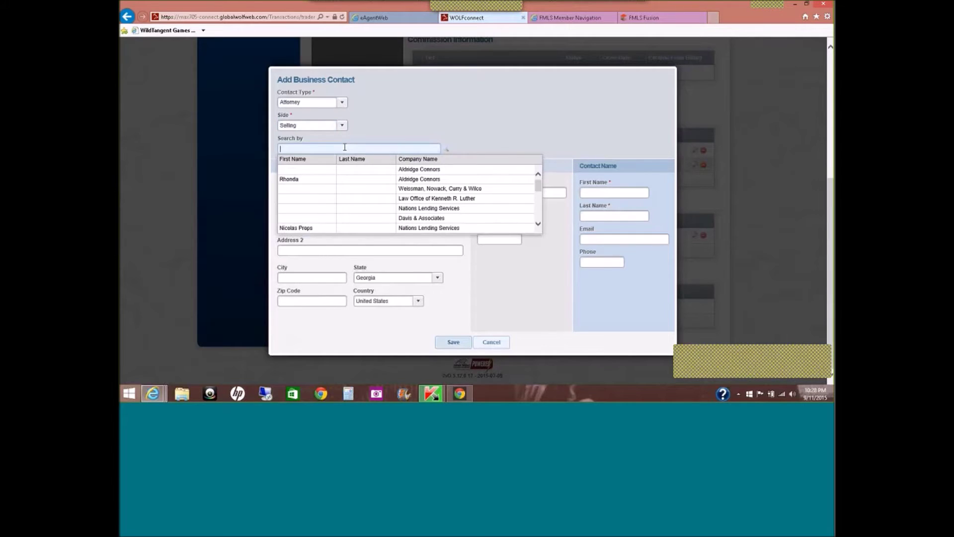
pyautogui.write('Amee')
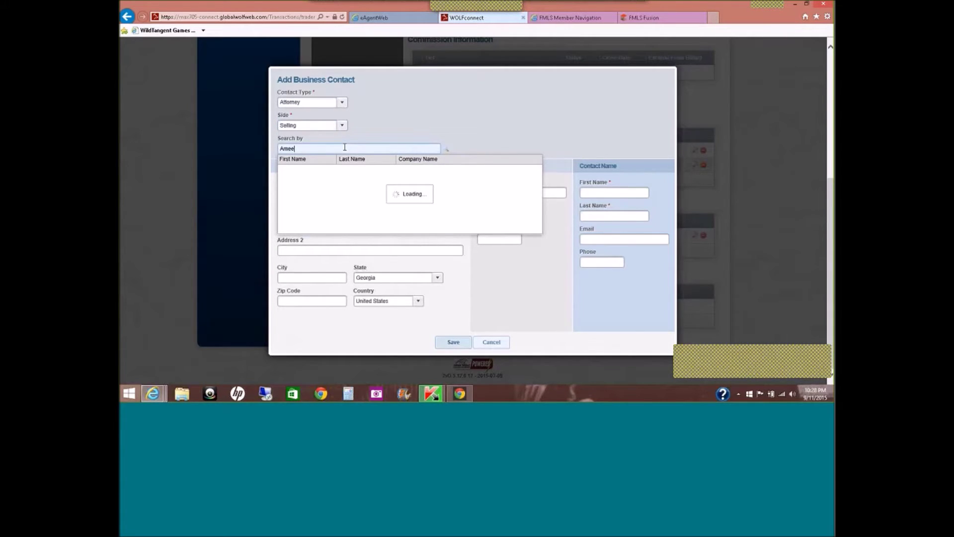
pyautogui.write(' d')
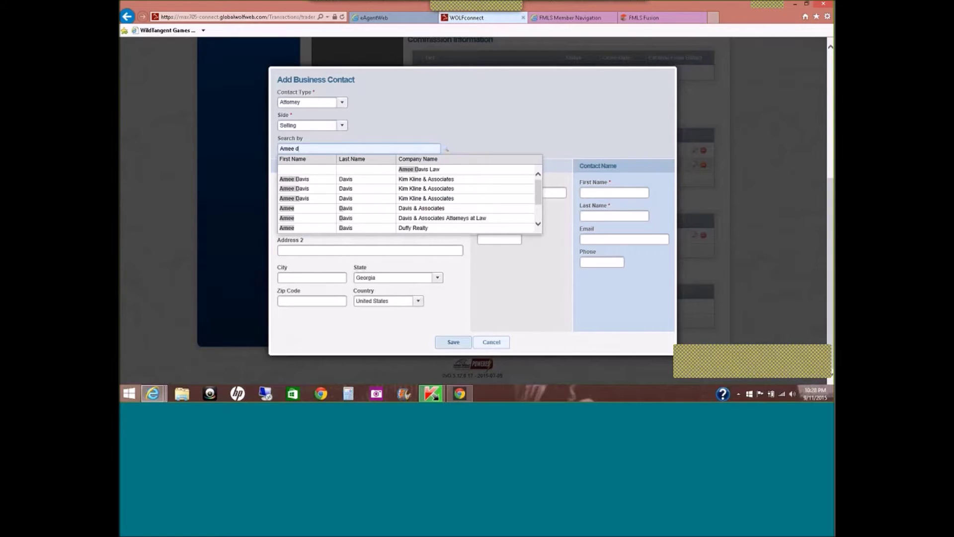
pyautogui.click(344, 218)
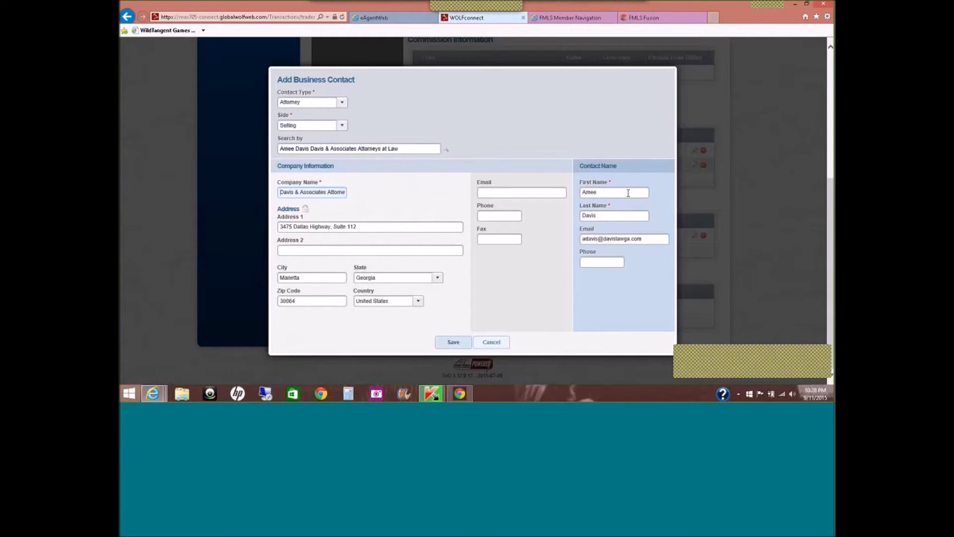
pyautogui.click(454, 342)
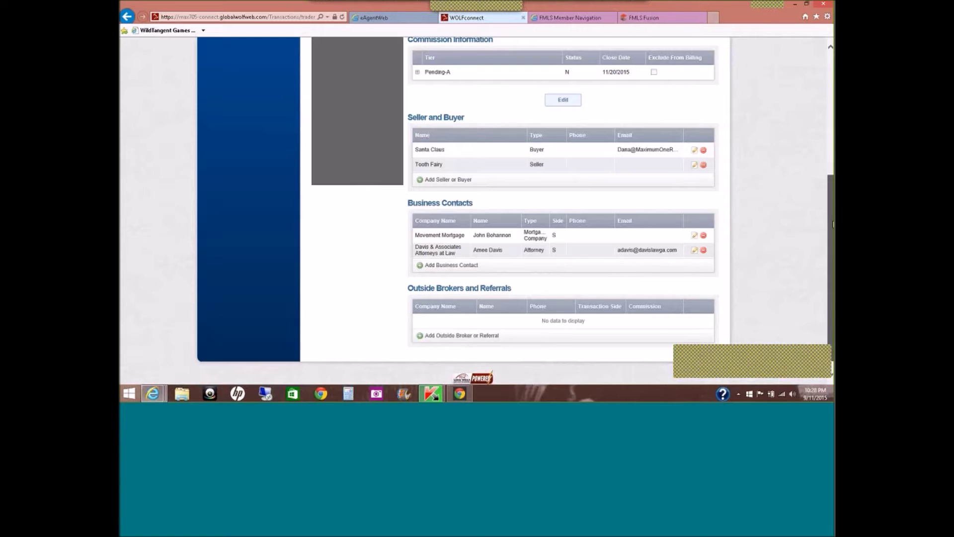
pyautogui.scroll(-1, 833, 225)
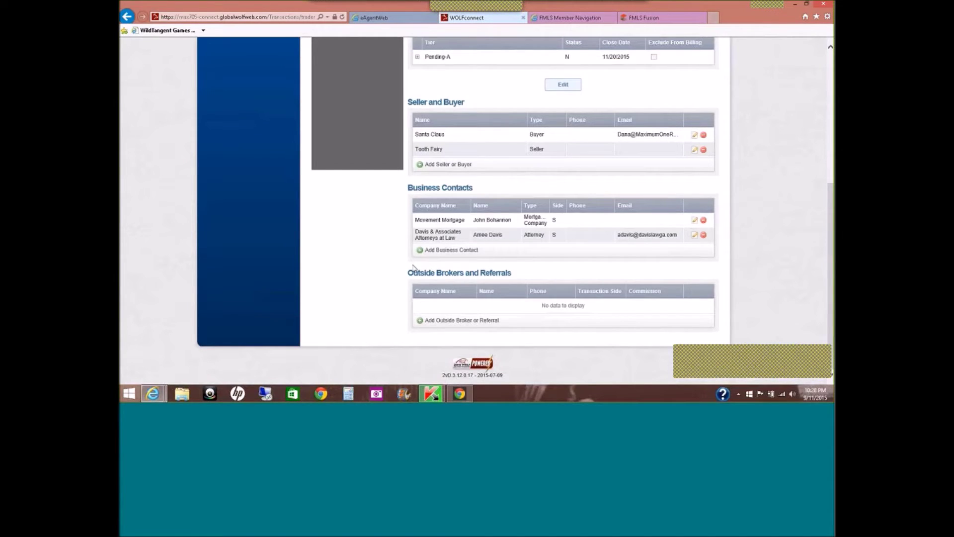
pyautogui.click(460, 321)
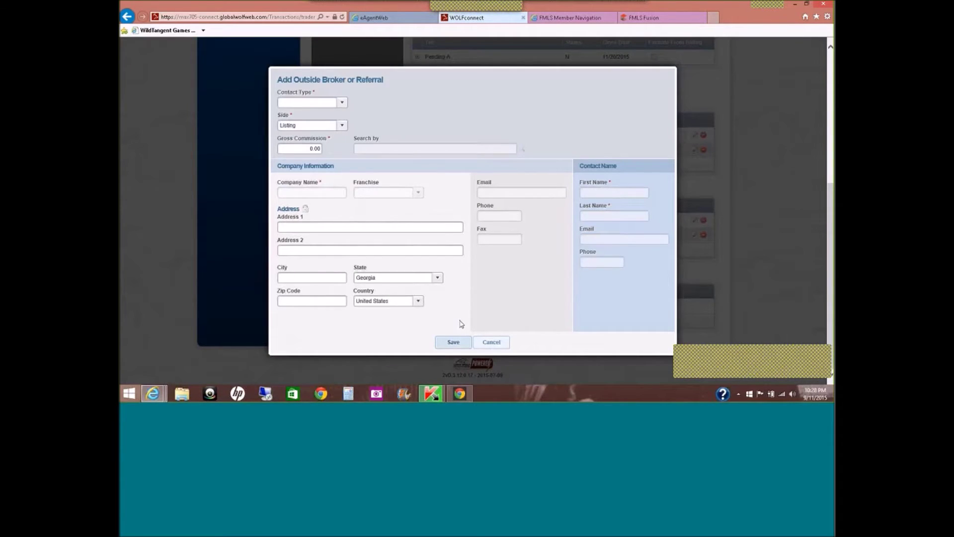
# Make the entry an Outside Broker with a 3.00 gross commission.
pyautogui.click(347, 106)
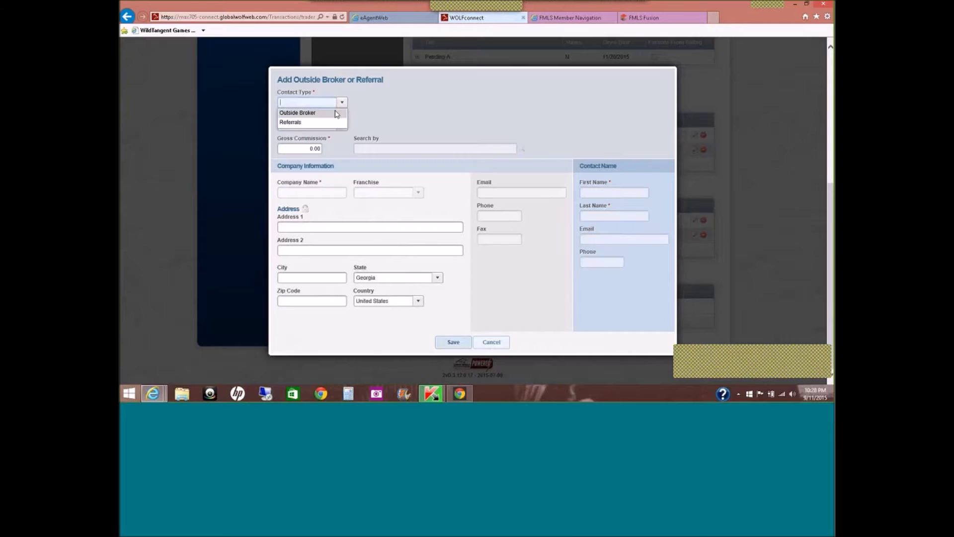
pyautogui.click(337, 116)
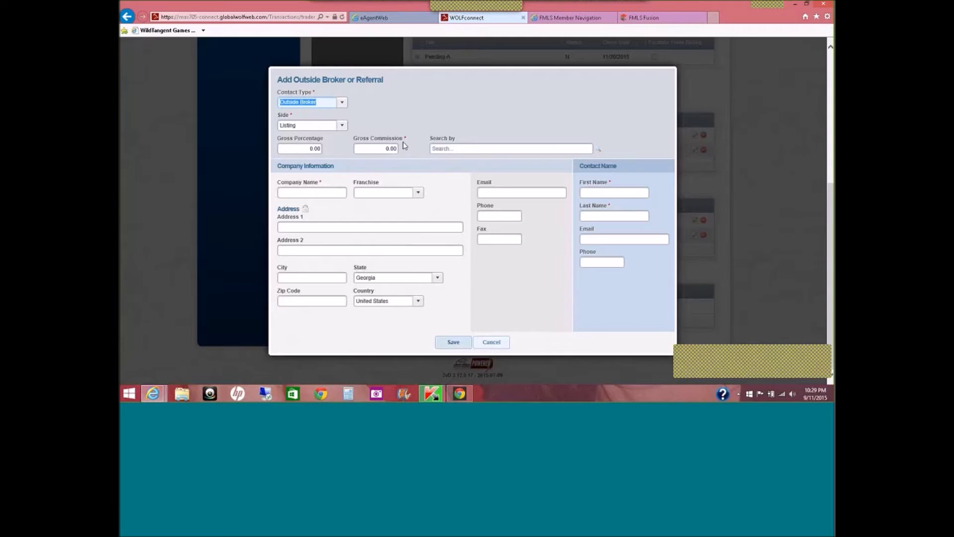
pyautogui.press('Tab')
pyautogui.press('Tab')
pyautogui.press('Tab')
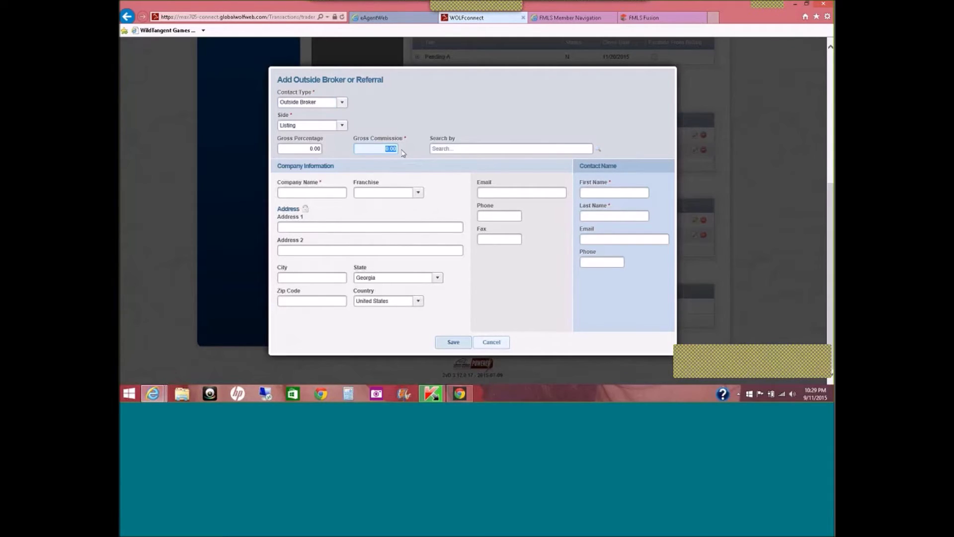
pyautogui.write('3.00')
# Choose Harry Norman Realtors as the brokerage company.
pyautogui.click(448, 149)
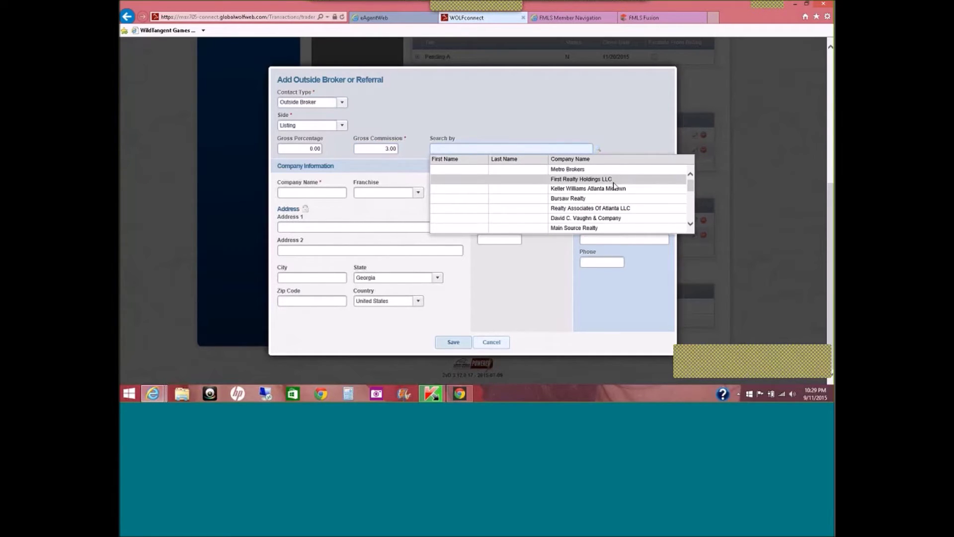
pyautogui.click(690, 225)
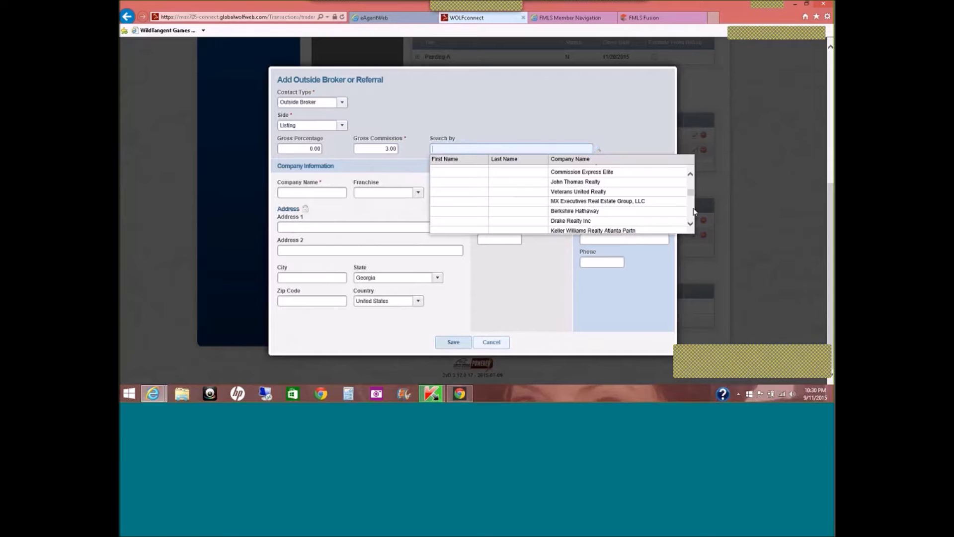
pyautogui.scroll(-3, 617, 212)
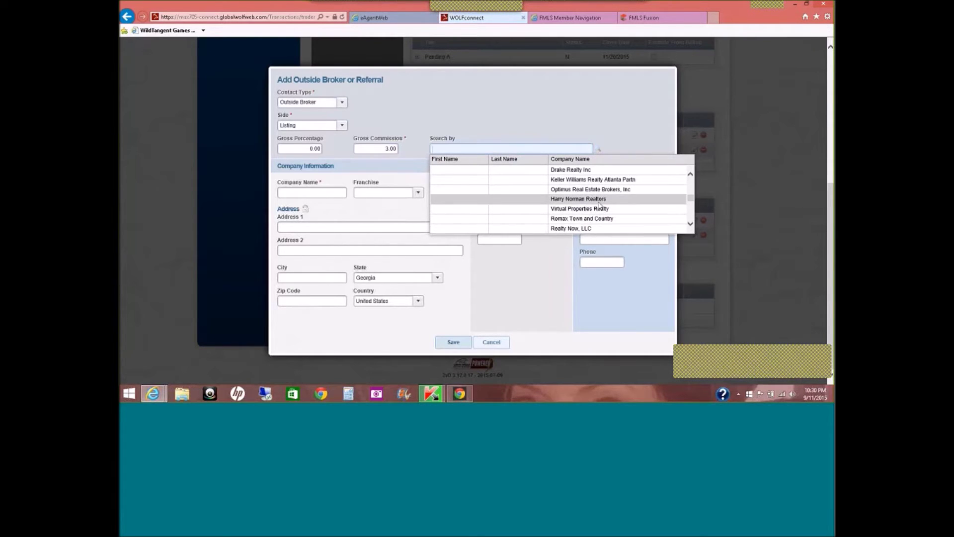
pyautogui.click(598, 202)
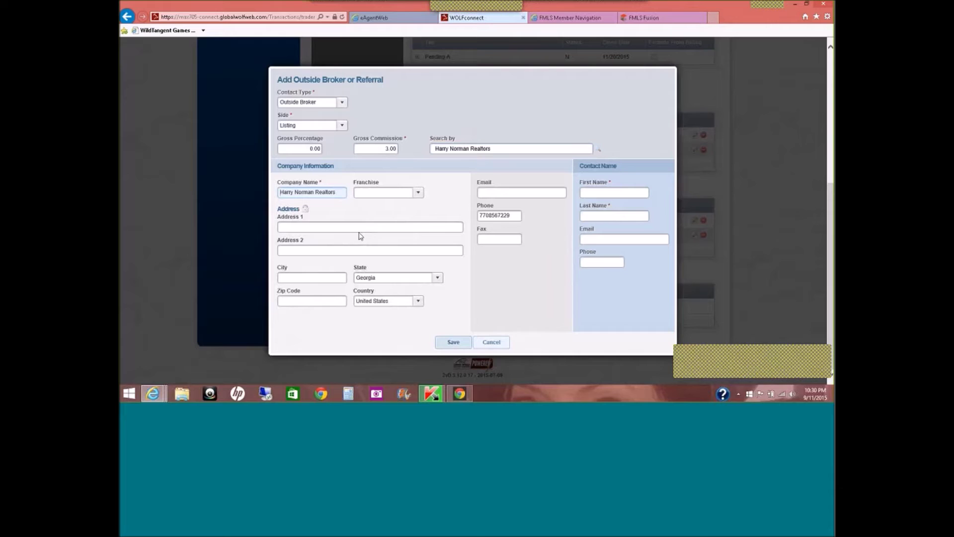
# Enter the broker contact's first name, last name and e-mail address.
pyautogui.click(602, 196)
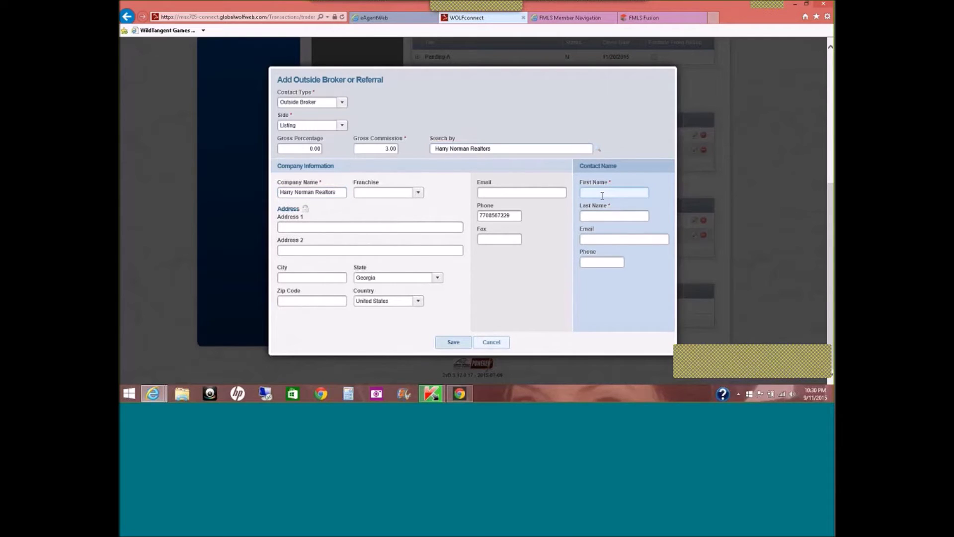
pyautogui.write('Haryy')
pyautogui.press('Tab')
pyautogui.click(602, 193)
pyautogui.press('BackSpace')
pyautogui.press('BackSpace')
pyautogui.write('ry')
pyautogui.click(606, 213)
pyautogui.write('N')
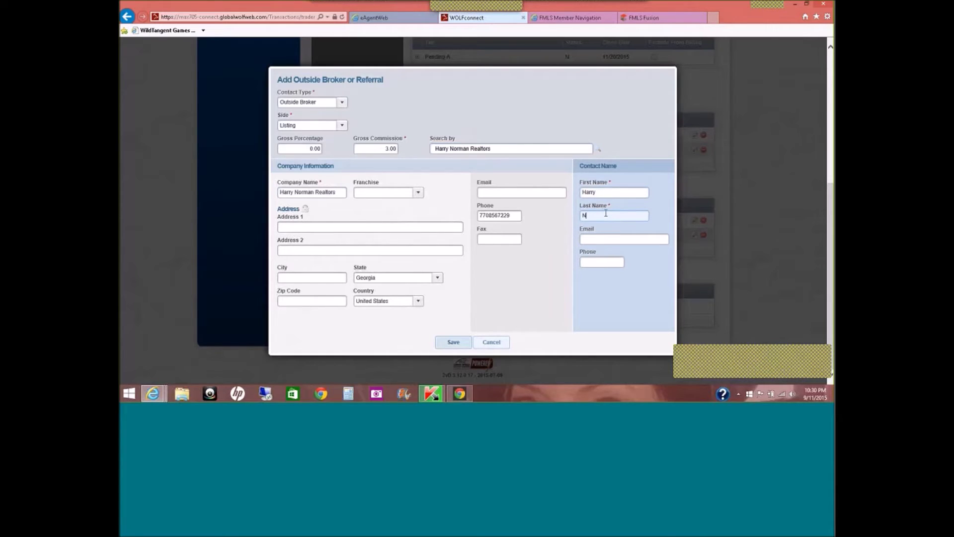
pyautogui.write('orman')
pyautogui.click(453, 342)
pyautogui.click(643, 240)
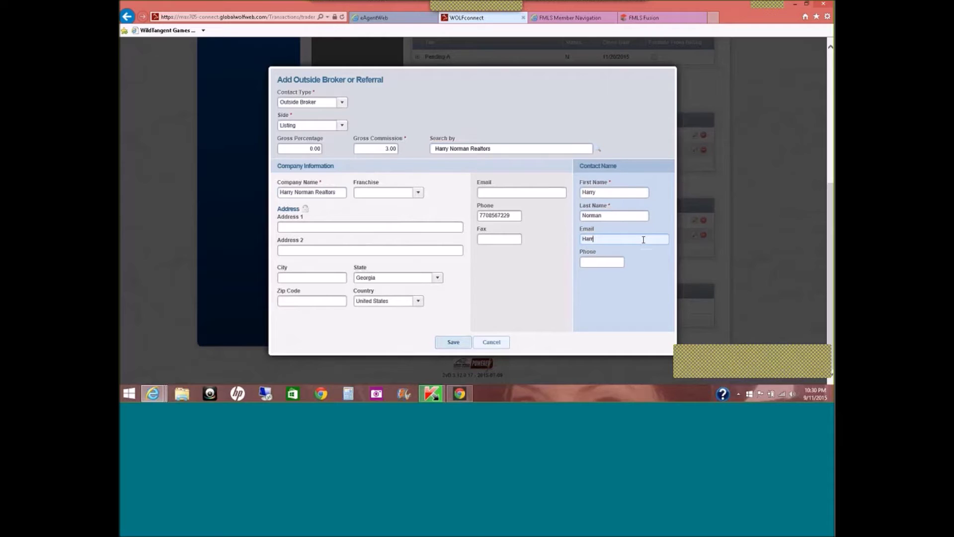
# Save the outside broker and return to the top of the transaction summary.
pyautogui.click(454, 342)
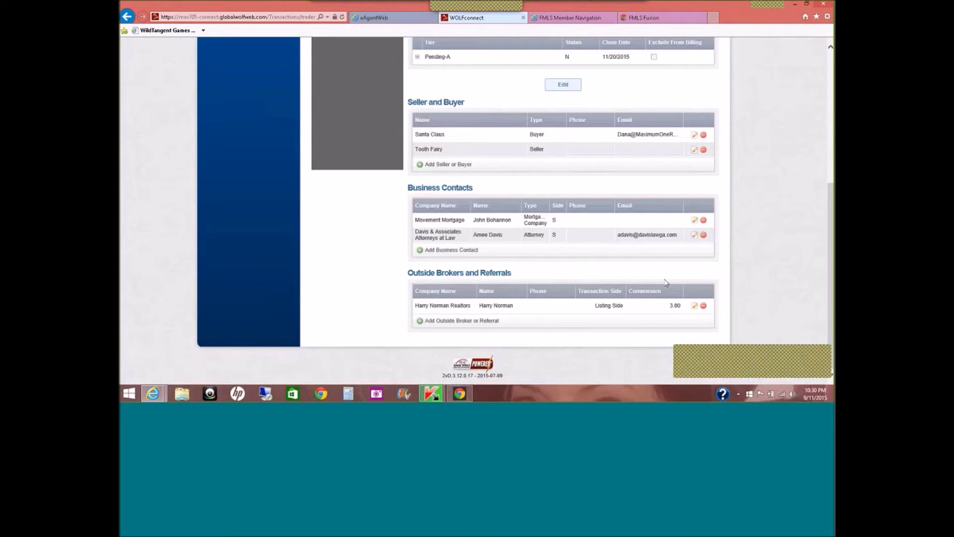
pyautogui.moveTo(832, 261); pyautogui.dragTo(830, 139)
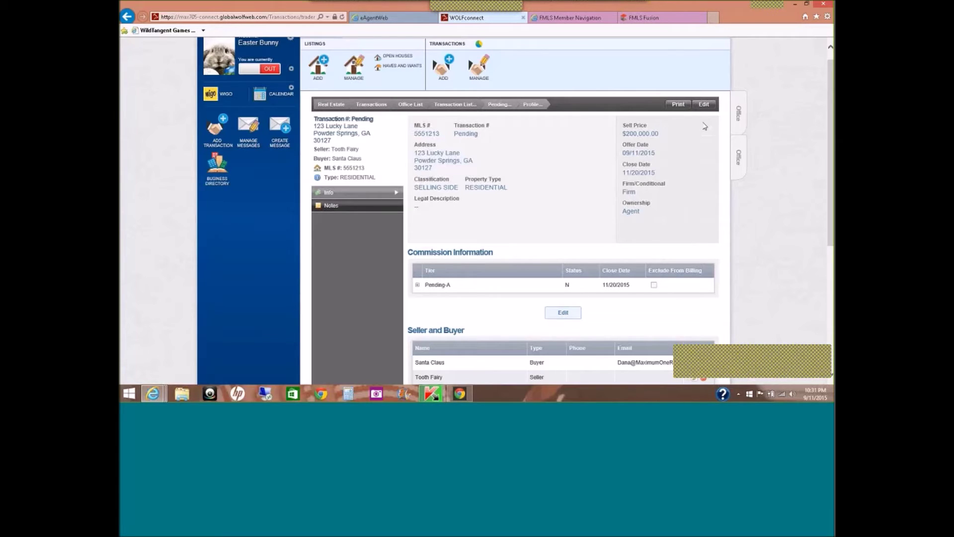
# Always allow this site's pop-ups when printing the transaction, then close the tab.
pyautogui.click(679, 106)
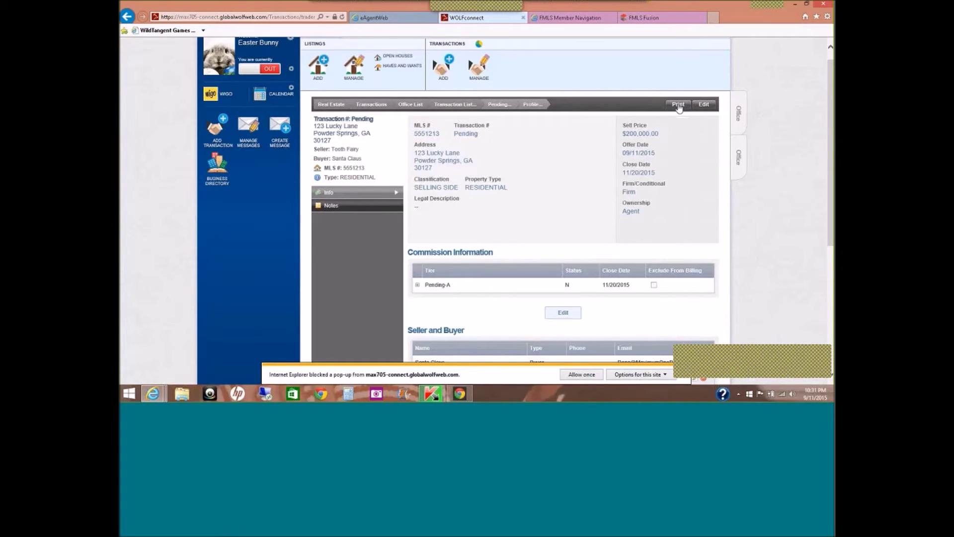
pyautogui.click(623, 376)
pyautogui.click(709, 363)
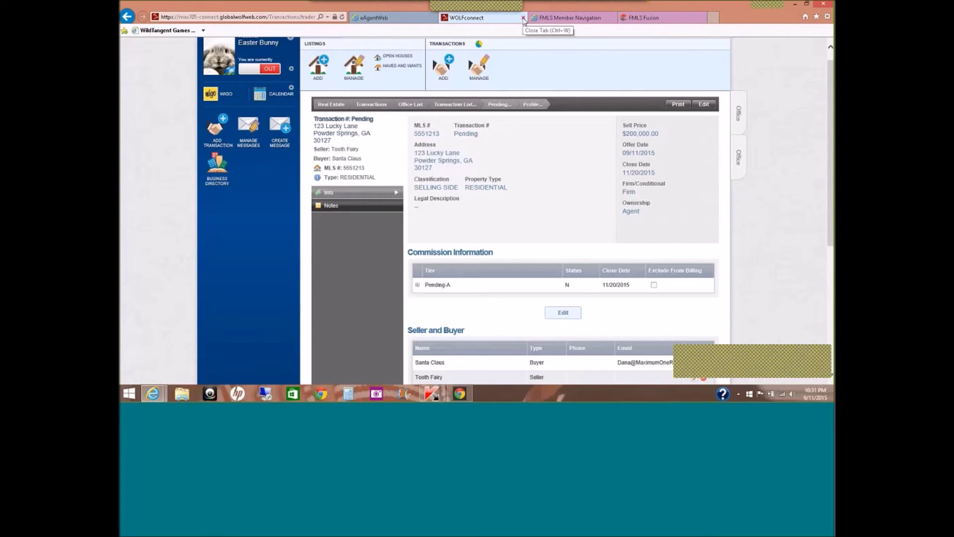
pyautogui.click(523, 19)
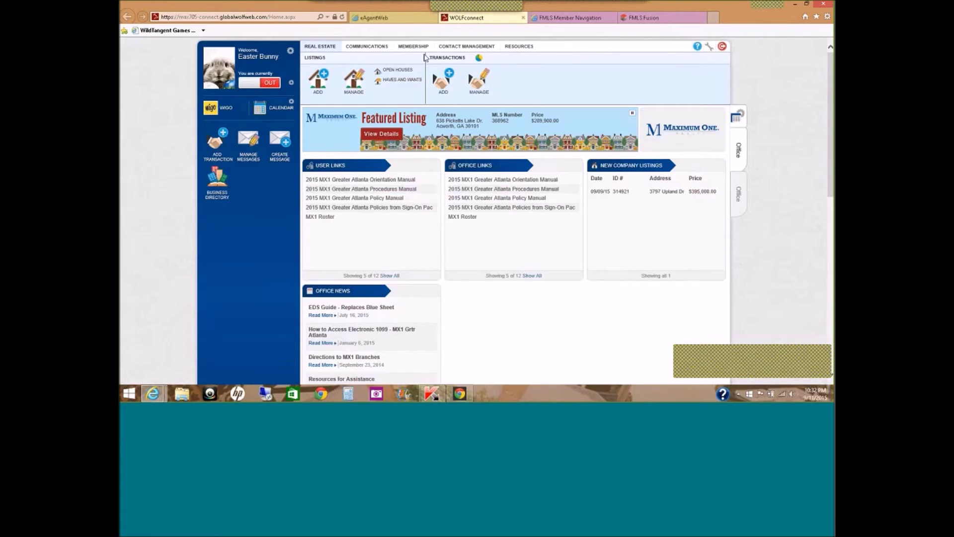
# Open the 123 Lucky Lane pending transaction's profile from the Transaction List.
pyautogui.click(502, 78)
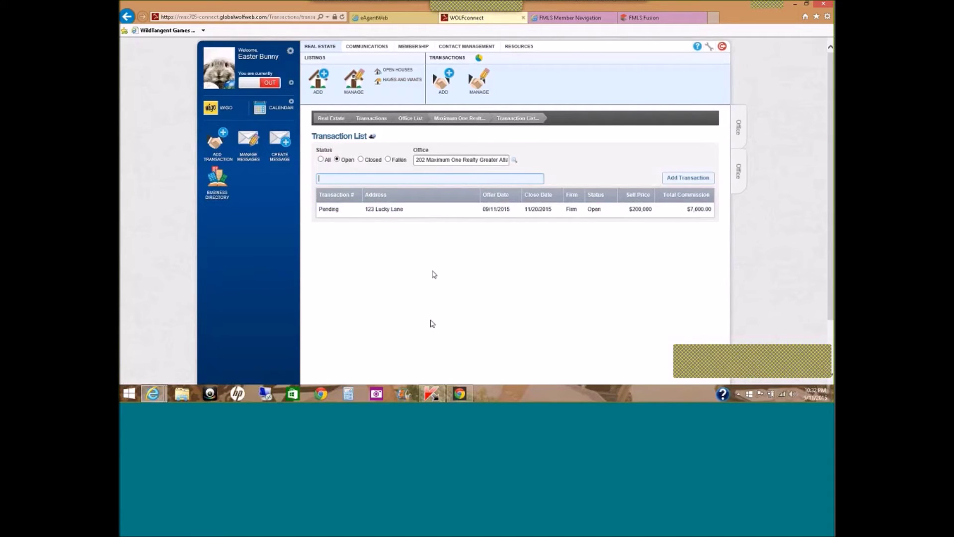
pyautogui.click(437, 213)
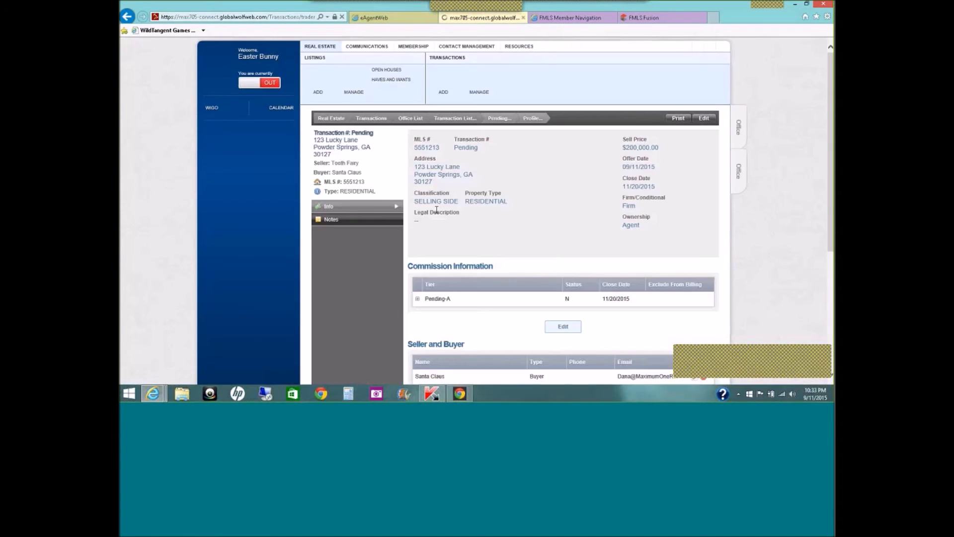
pyautogui.moveTo(831, 151)
pyautogui.mouseDown()
pyautogui.moveTo(831, 174)
pyautogui.moveTo(829, 159)
pyautogui.mouseUp()
pyautogui.press('super+c')
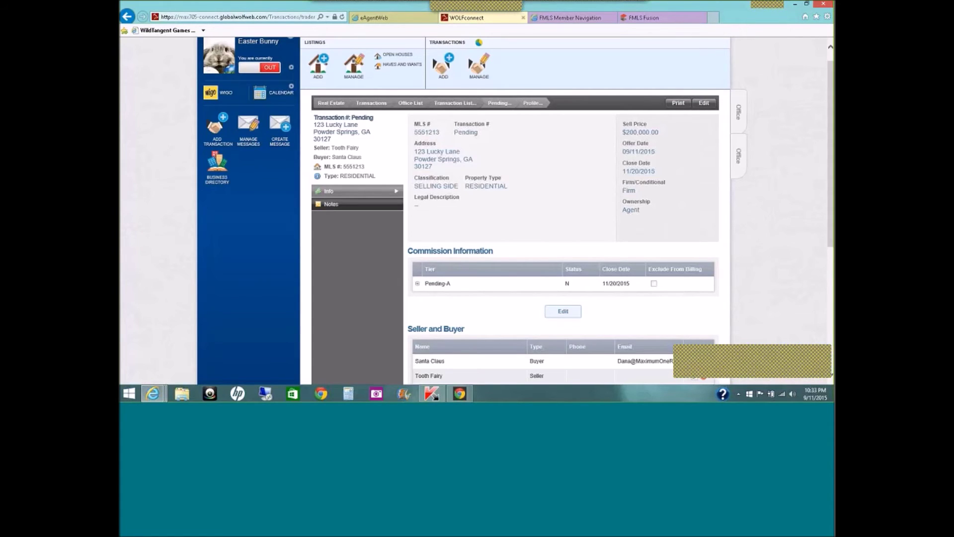
# Save a General note to the agent: repairs may change the commission; $395 goes to a Home Warranty.
pyautogui.click(358, 208)
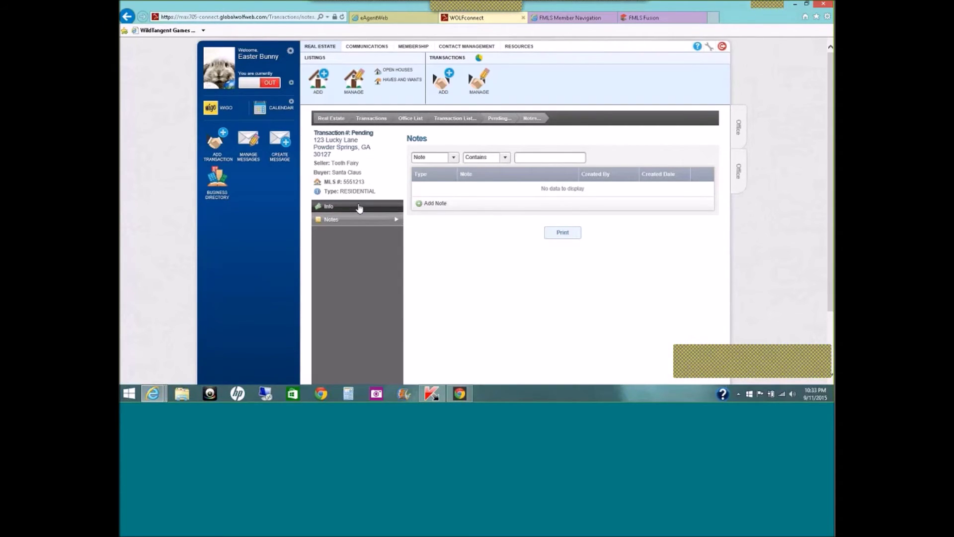
pyautogui.click(426, 206)
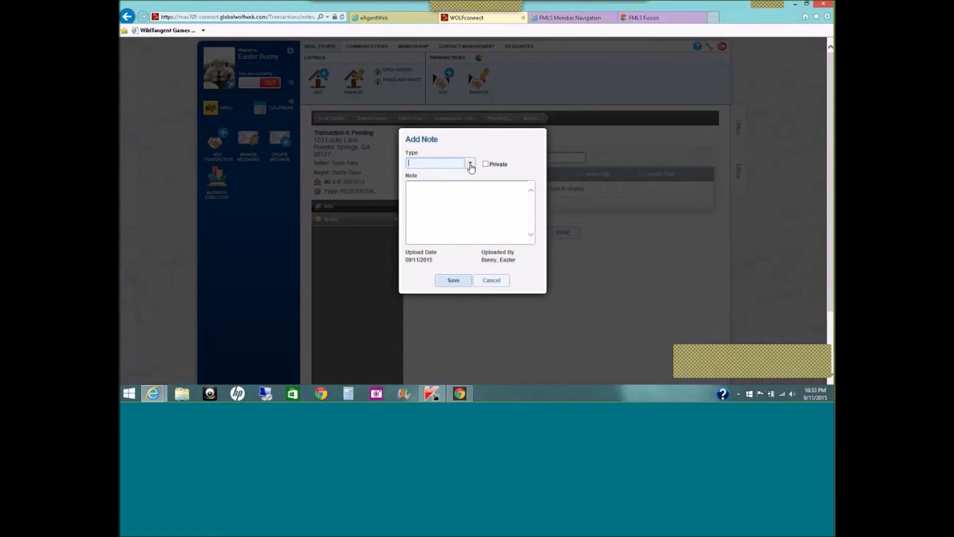
pyautogui.click(464, 199)
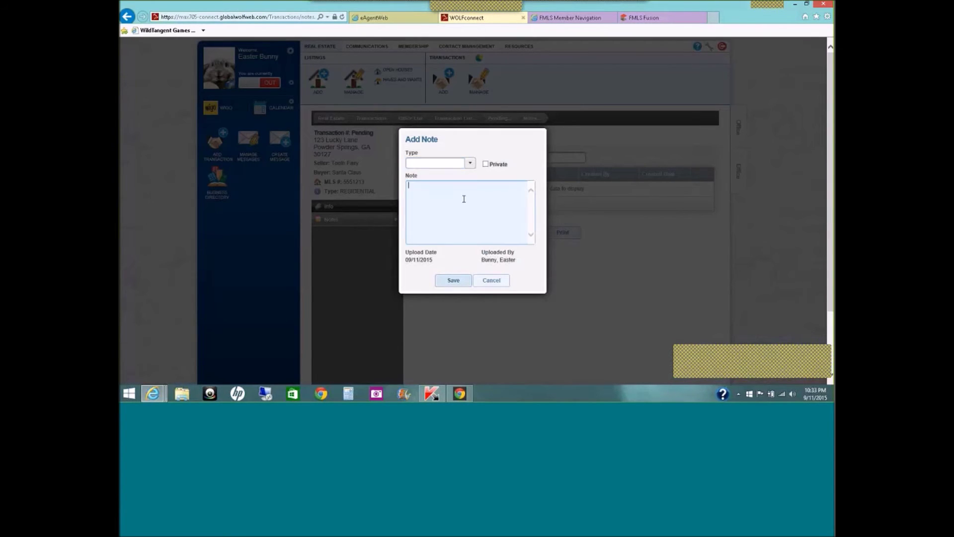
pyautogui.write('Rob')
pyautogui.write('in,')
pyautogui.press('Return')
pyautogui.write('We are having issues with repairs and the commission may change ')
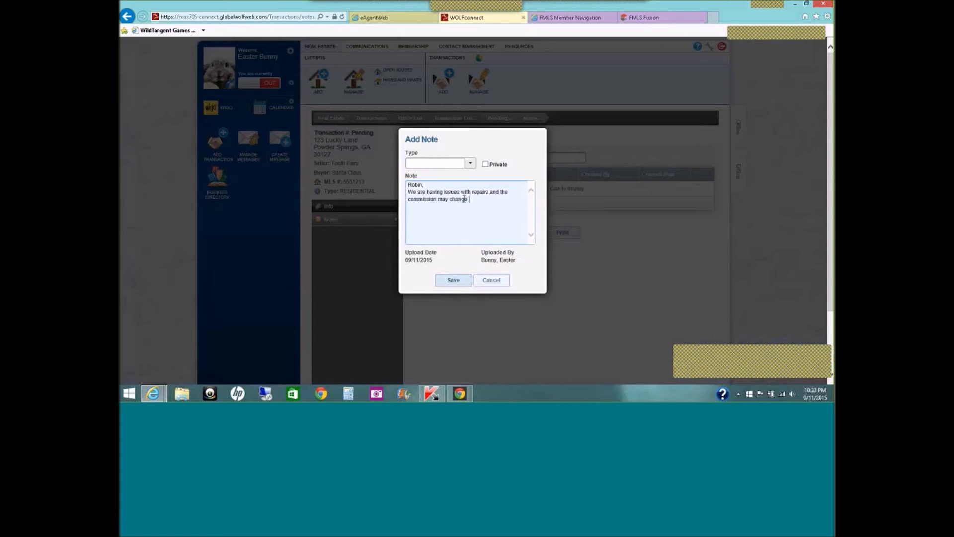
pyautogui.write('and I am al')
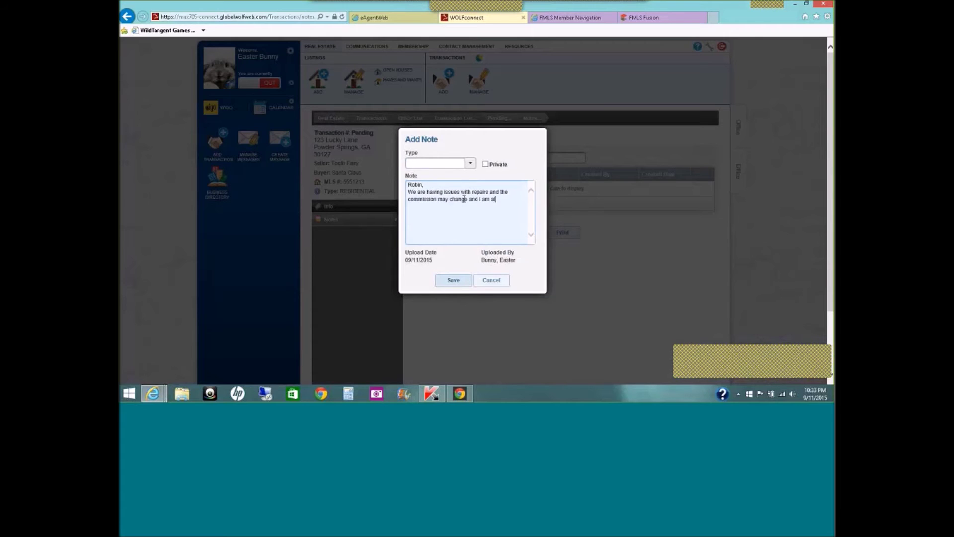
pyautogui.write('so contin')
pyautogui.write('butin')
pyautogui.write('g ')
pyautogui.write('$395')
pyautogui.write(' towar')
pyautogui.write('ds a ')
pyautogui.write('Home ')
pyautogui.write('Warranty')
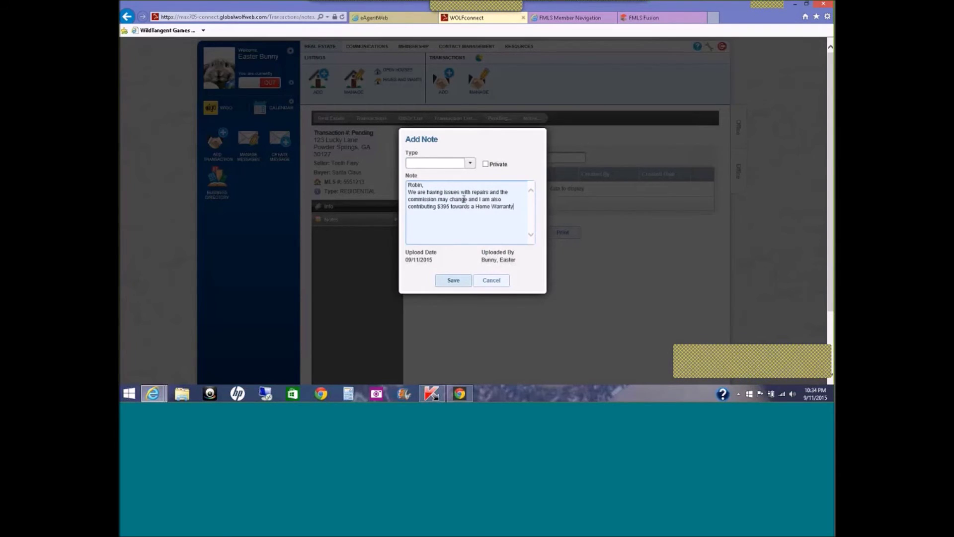
pyautogui.write('.')
pyautogui.click(459, 281)
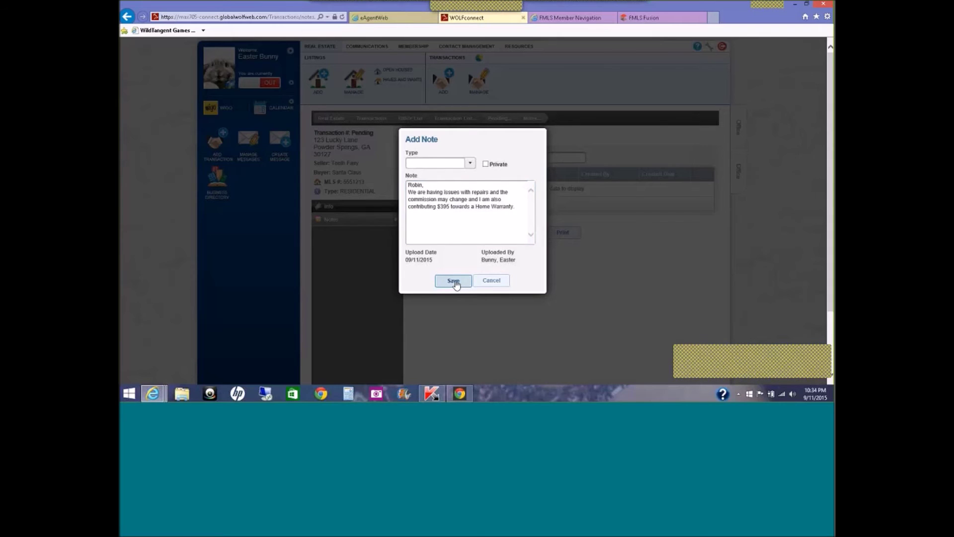
pyautogui.click(469, 164)
pyautogui.click(467, 172)
pyautogui.click(453, 280)
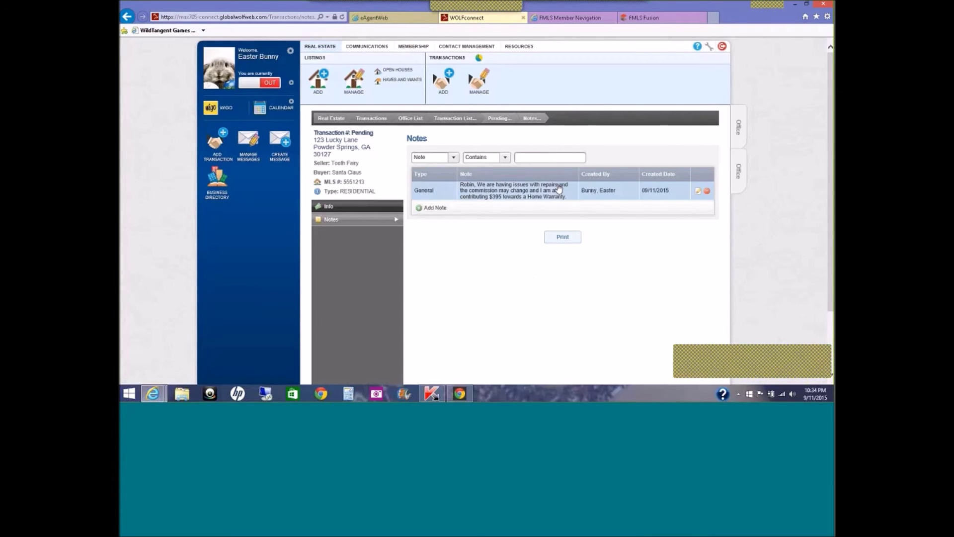
# Return to the 123 Lucky Lane profile and look through the transaction's detail sections.
pyautogui.click(506, 121)
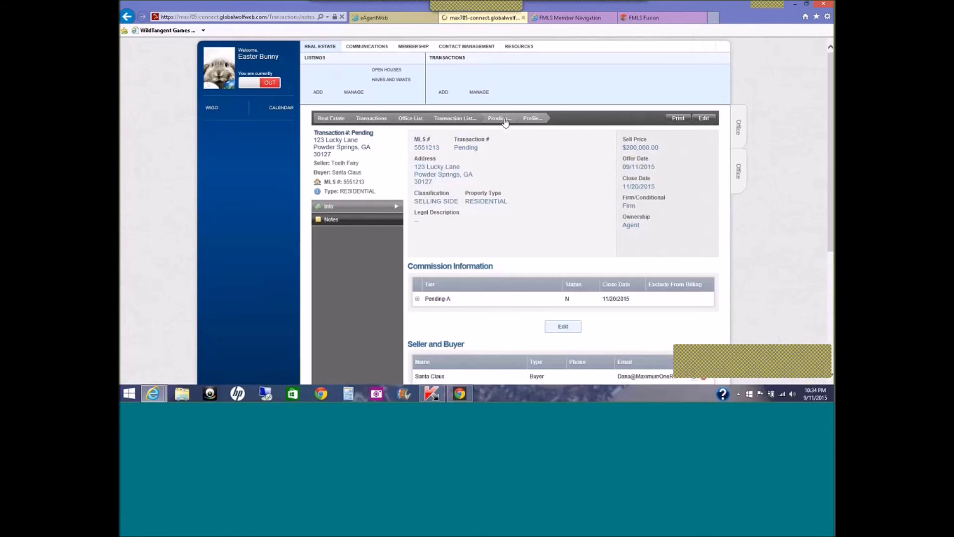
pyautogui.click(563, 327)
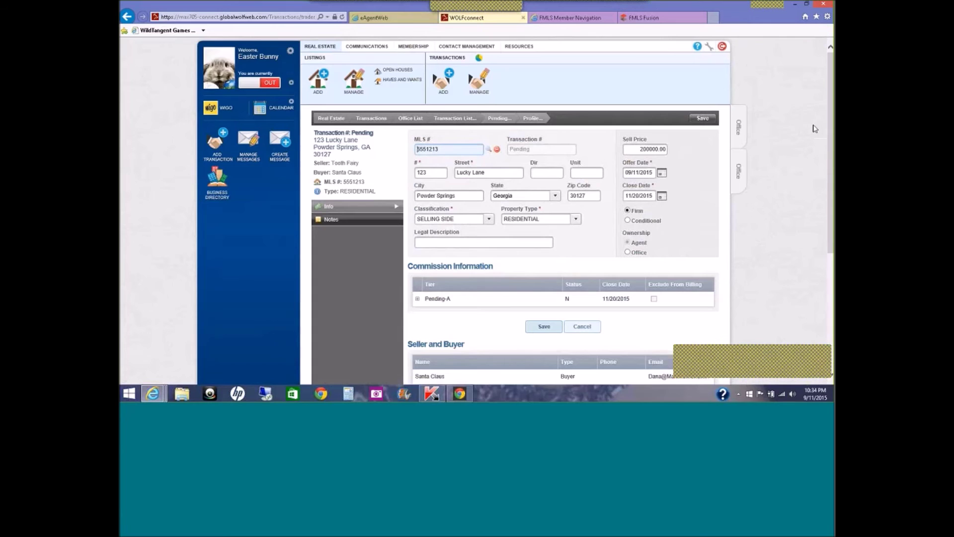
pyautogui.scroll(-3, 831, 137)
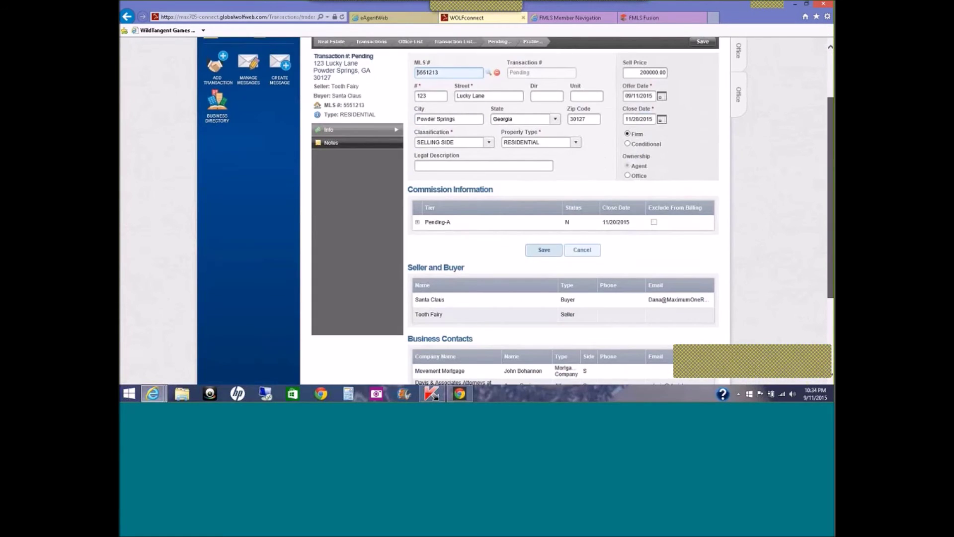
pyautogui.scroll(-1, 833, 214)
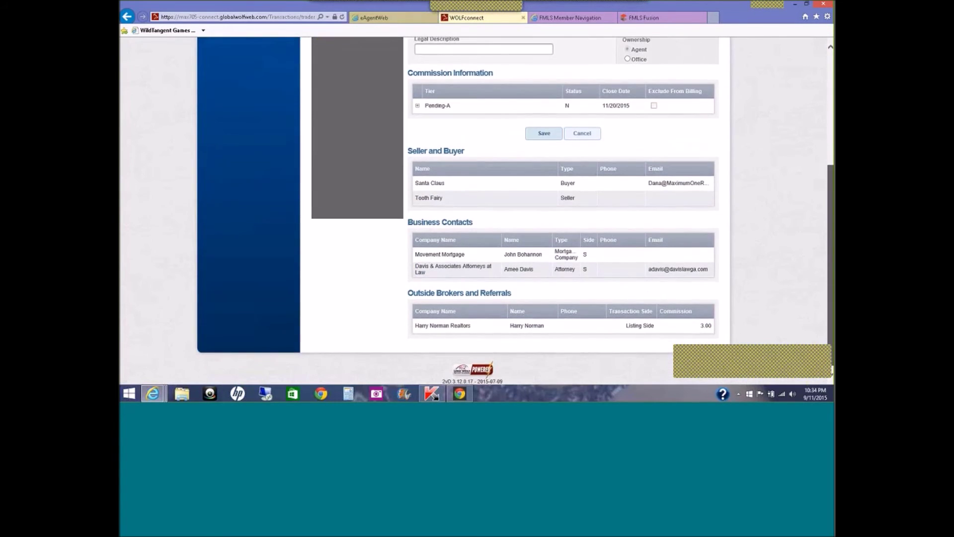
pyautogui.scroll(1, 833, 214)
pyautogui.scroll(1, 828, 190)
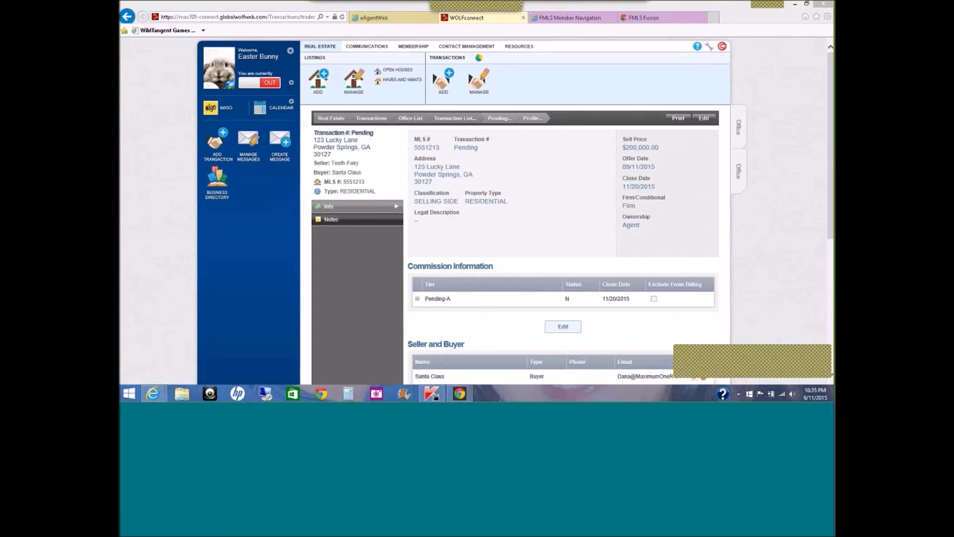
# Change the agent's Pending-A gross commission from $7,000.00 to $6,500 and save it.
pyautogui.click(574, 327)
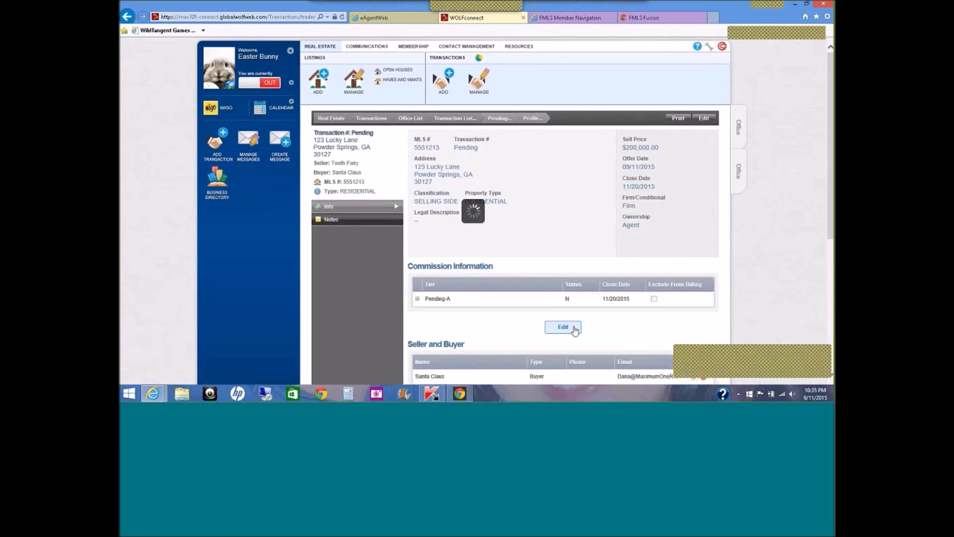
pyautogui.click(518, 305)
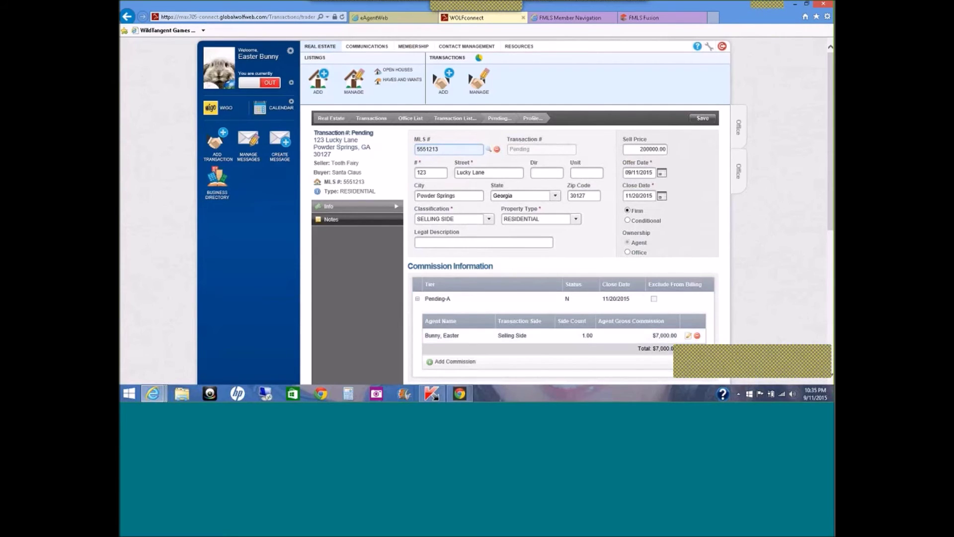
pyautogui.scroll(-3, 690, 275)
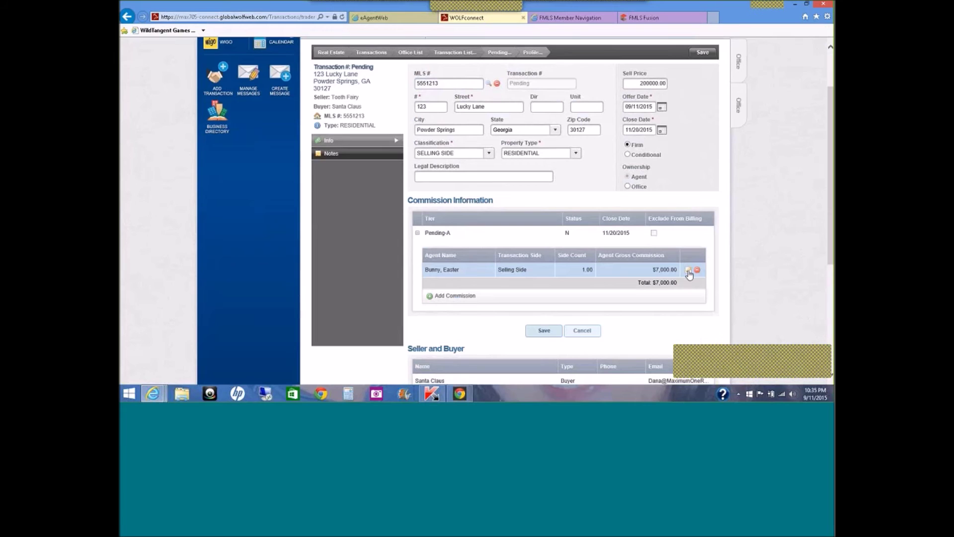
pyautogui.click(689, 271)
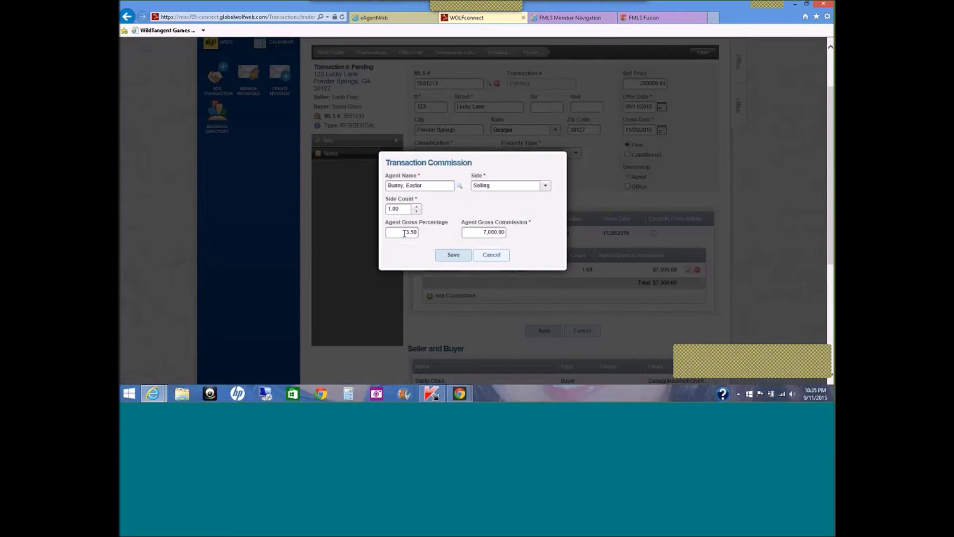
pyautogui.click(483, 231)
pyautogui.write('6500')
pyautogui.click(465, 257)
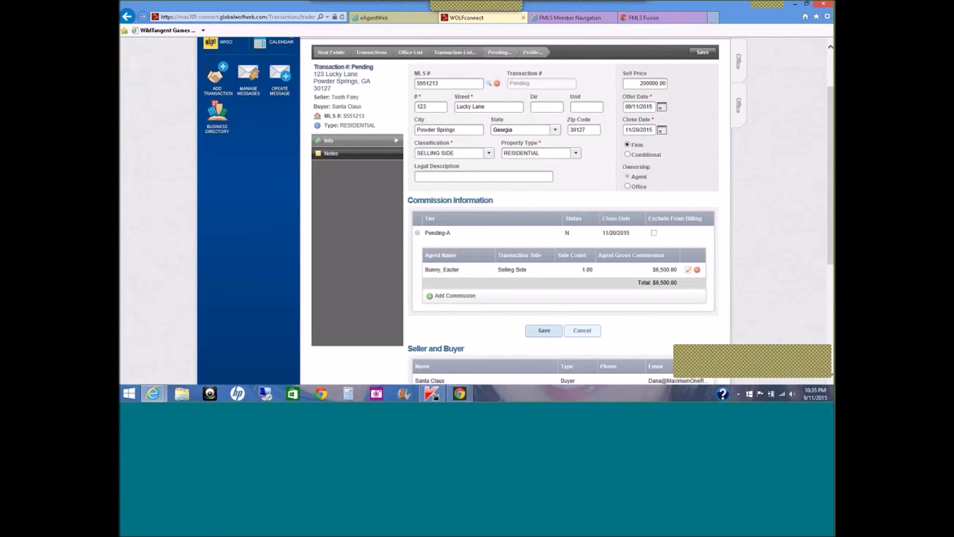
# Set the close date to November 27, 2015 and save the transaction.
pyautogui.click(662, 131)
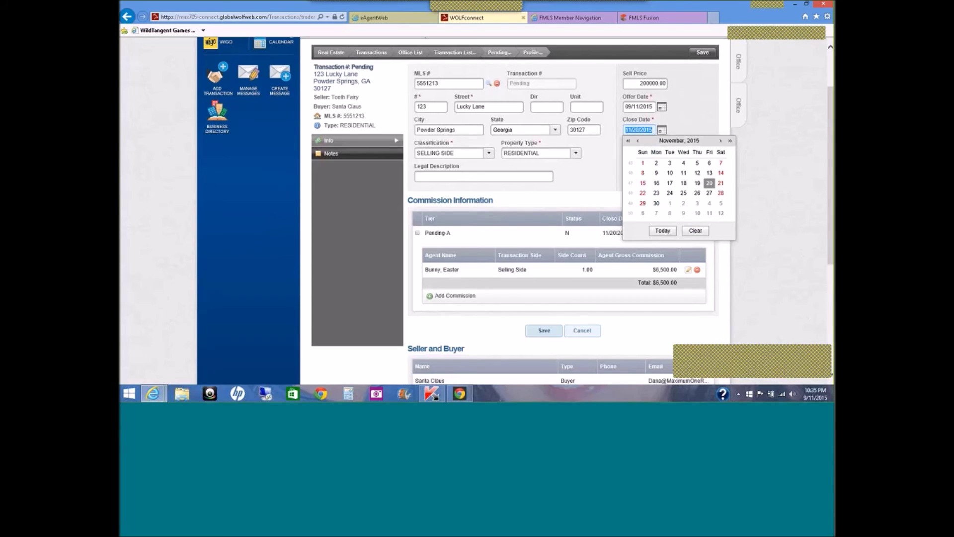
pyautogui.click(709, 193)
pyautogui.click(547, 336)
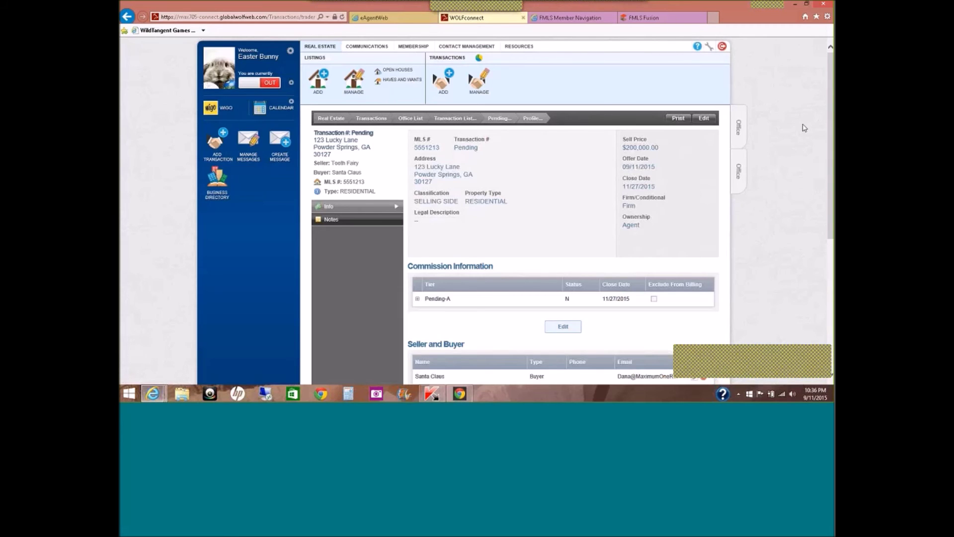
# Scroll through the saved profile, then go back to the eAgentWeb portal.
pyautogui.moveTo(831, 140); pyautogui.dragTo(832, 219)
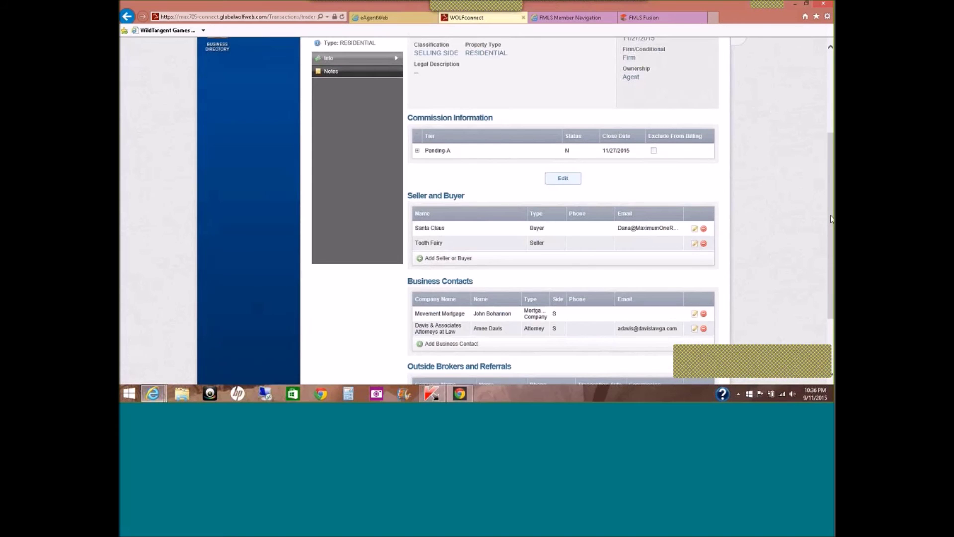
pyautogui.moveTo(831, 219); pyautogui.dragTo(829, 135)
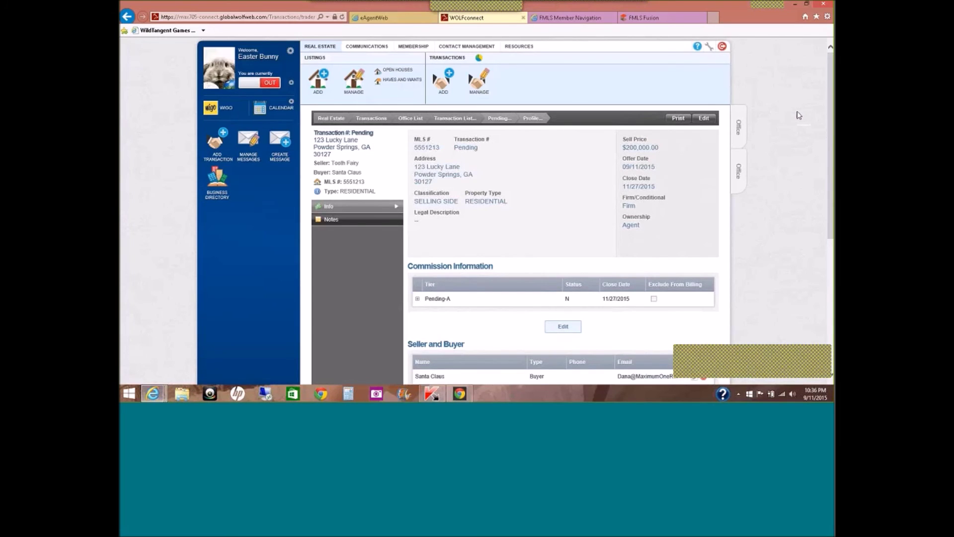
pyautogui.click(409, 19)
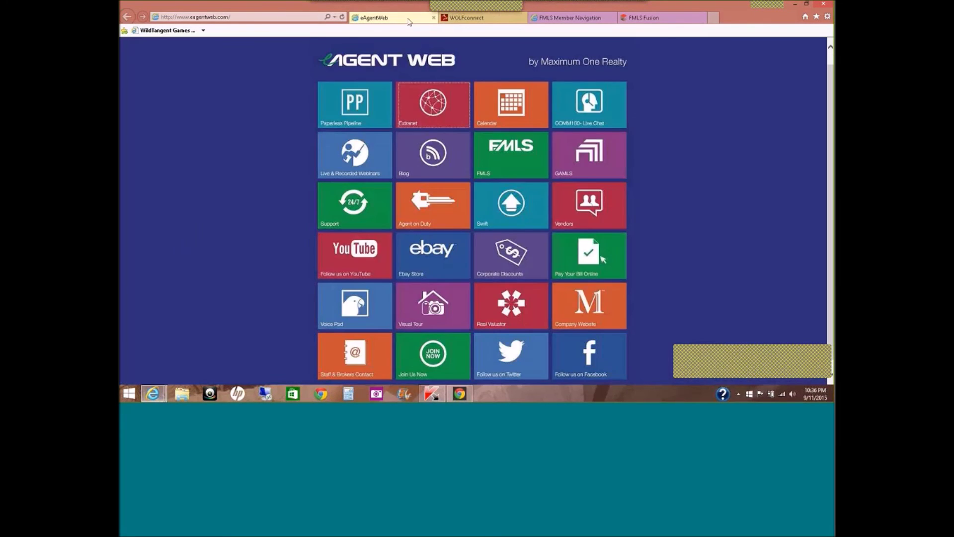